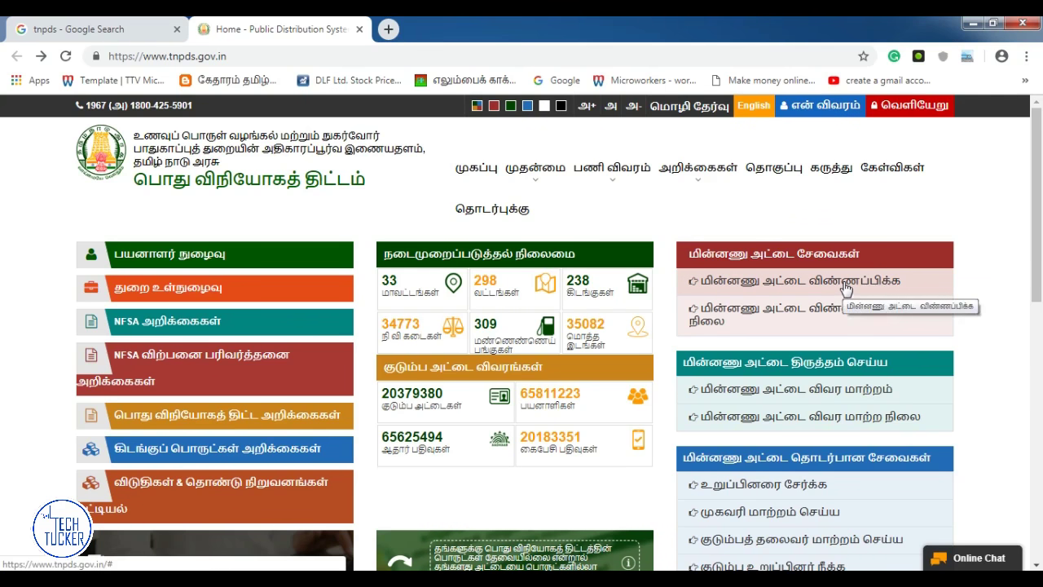
Step: Open the smart card application form on the TNPDS site and choose the new smart card application option
left_click(980, 303)
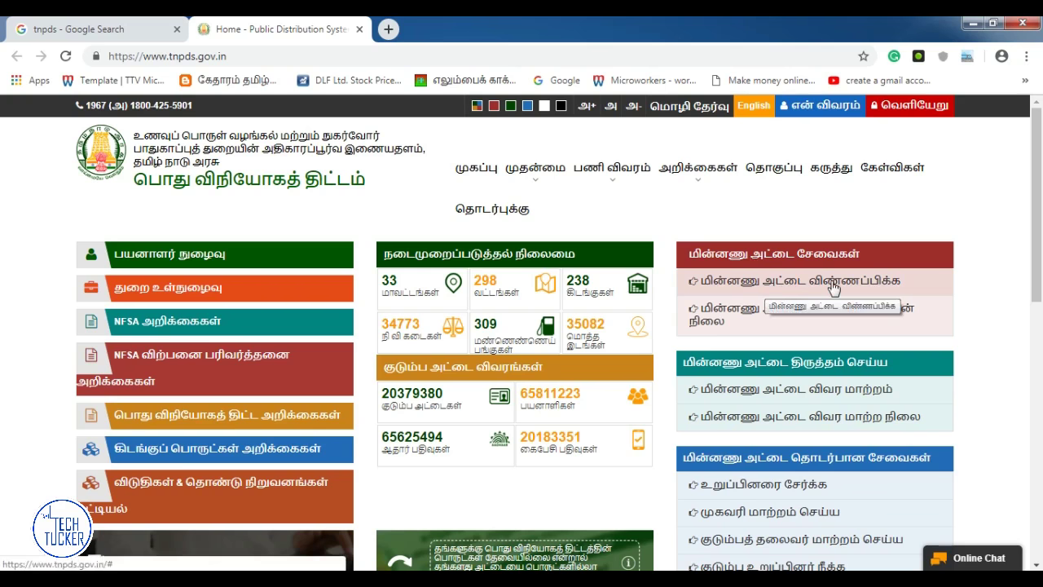
left_click(736, 286)
scroll(4, 171, "down", 2)
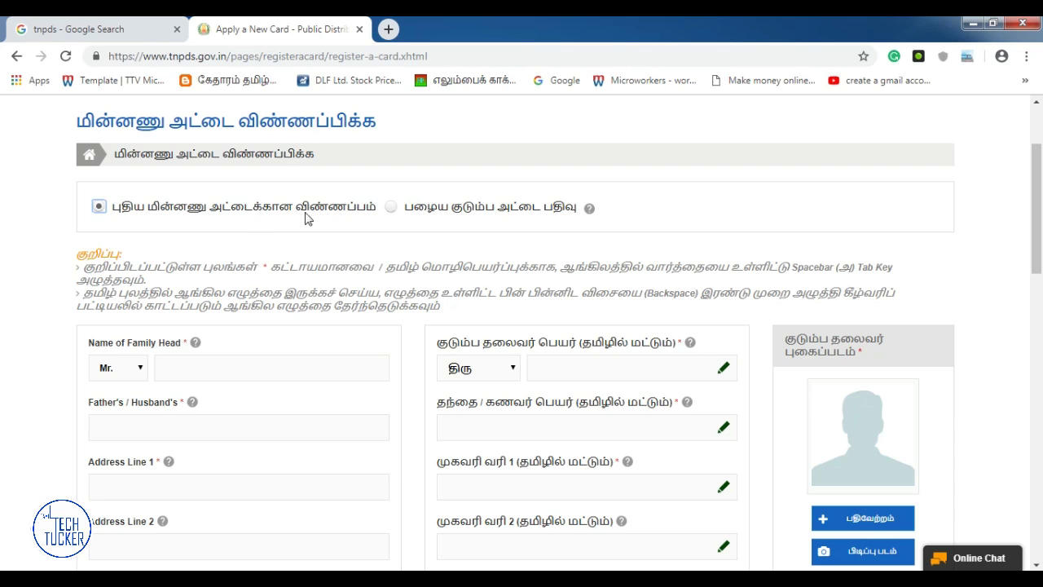
left_click(99, 210)
scroll(249, 244, "down", 1)
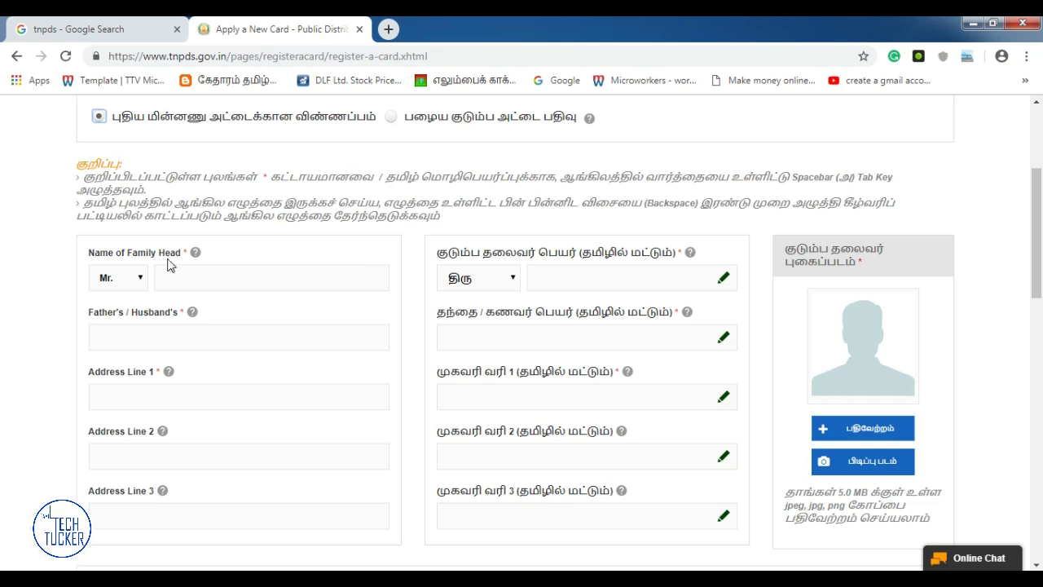
Step: Enter the family head's name in English with the title Mr
left_click(135, 280)
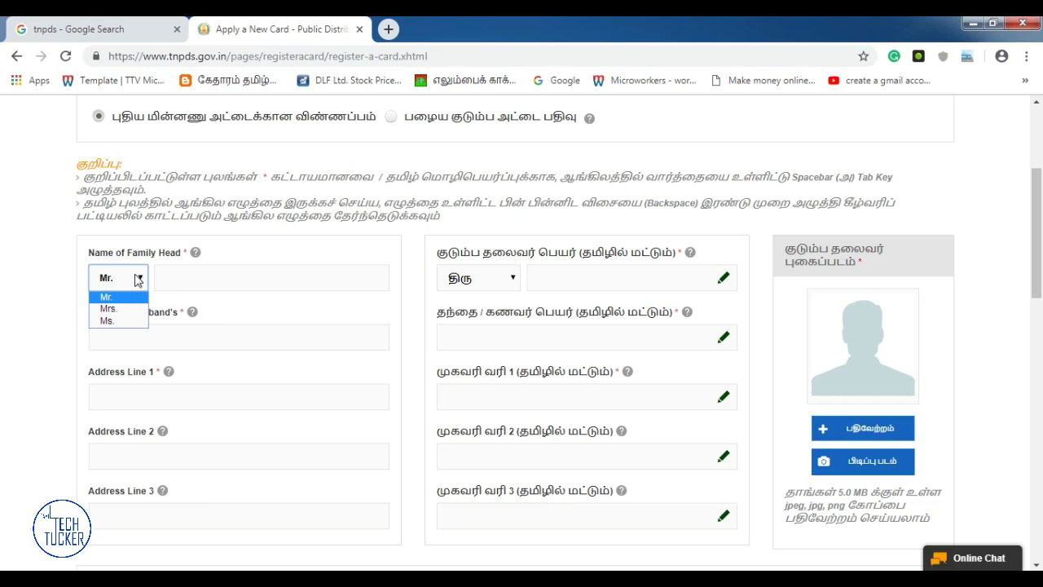
left_click(57, 280)
left_click(61, 292)
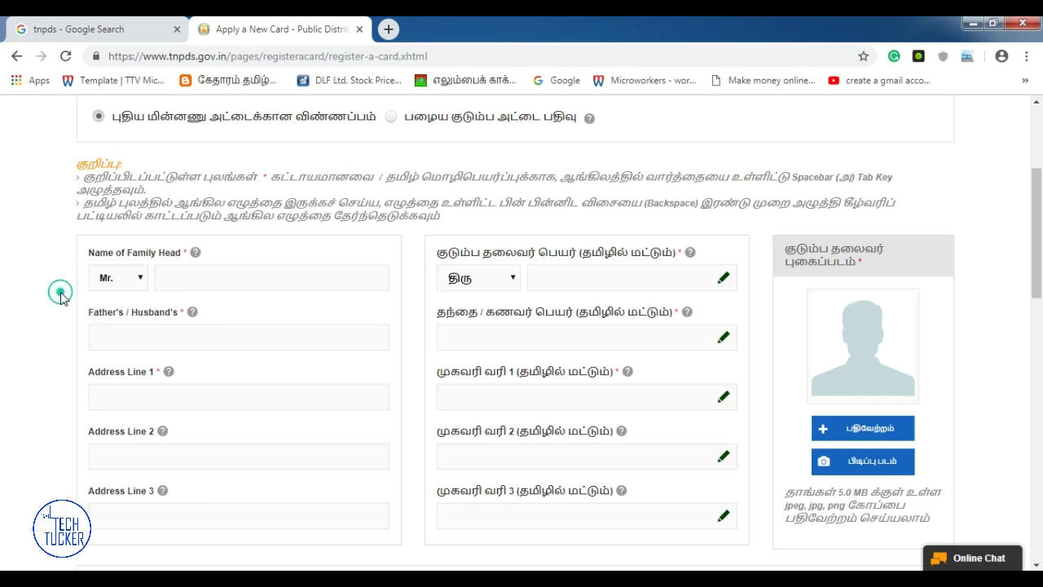
left_click(60, 292)
left_click(22, 344)
left_click(207, 278)
type("name")
key("Tab")
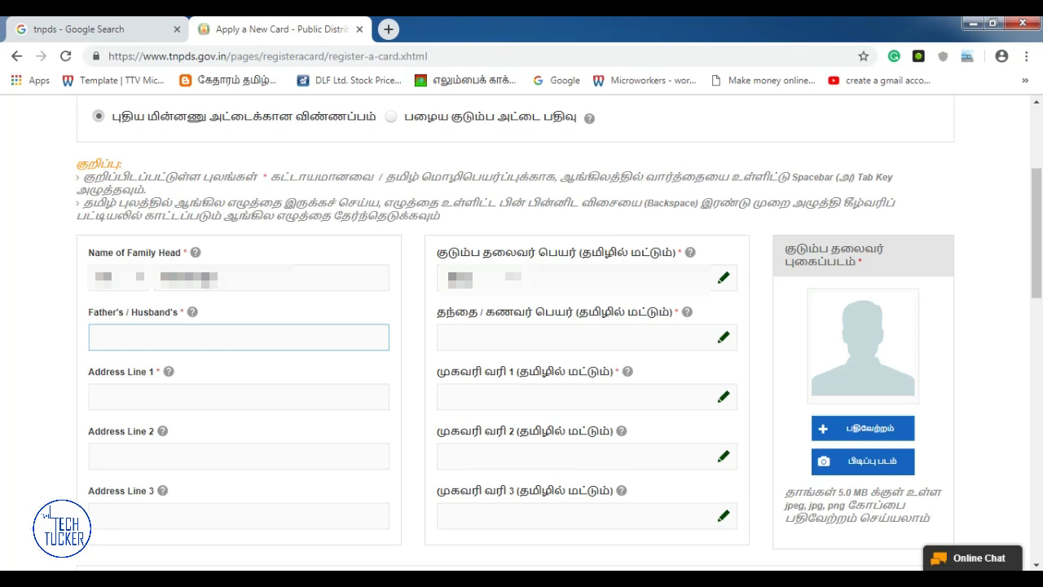
Step: Fill in the father's or husband's name and the three address lines in English
left_click(41, 343)
left_click(24, 305)
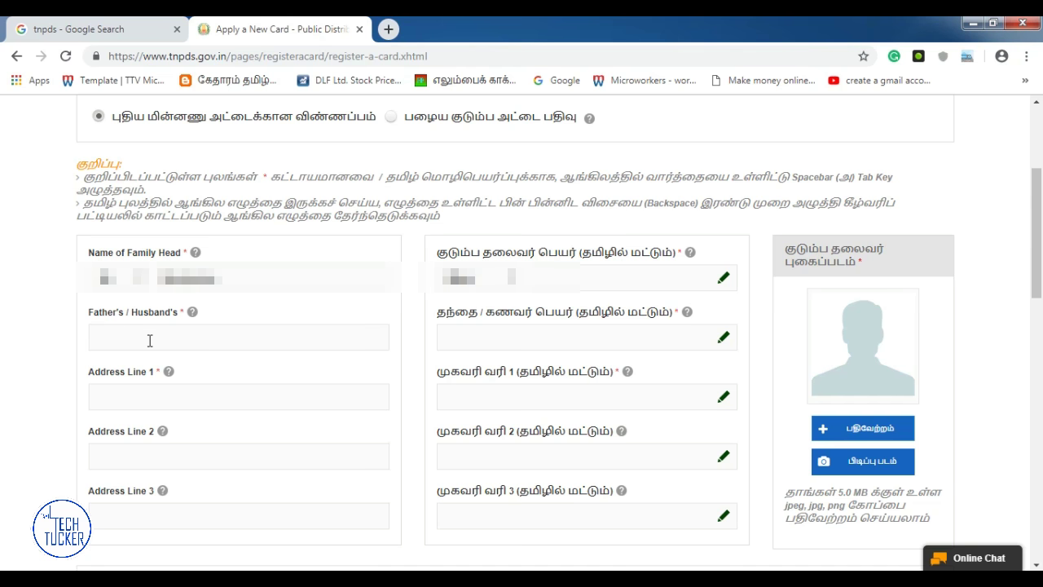
left_click(150, 341)
type("name")
left_click(31, 371)
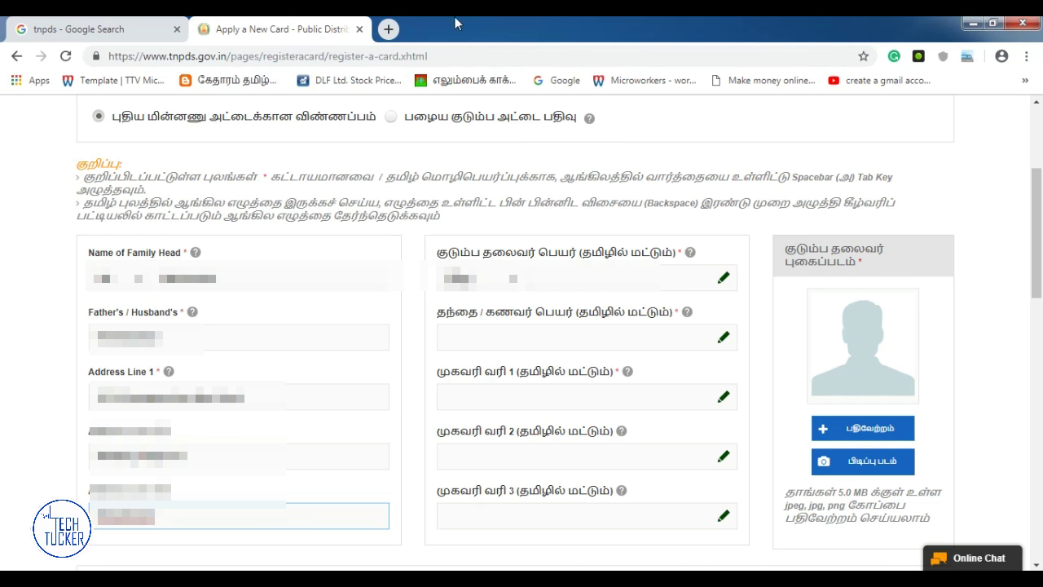
Step: Examine the letter groups of the form's Tamil keyboard for the family head's Tamil name field, closing it when finished
left_click(587, 279)
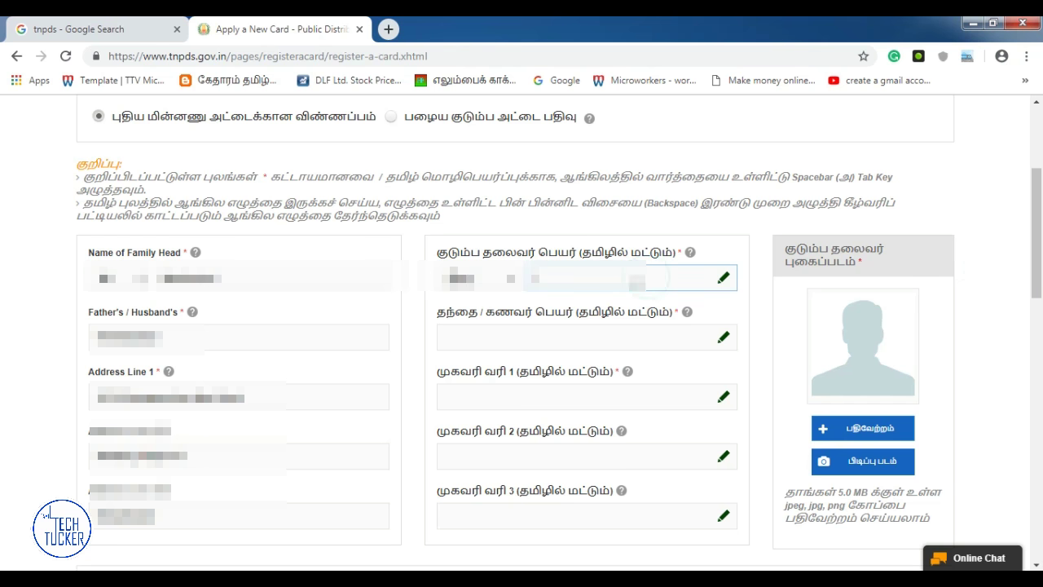
left_click(724, 279)
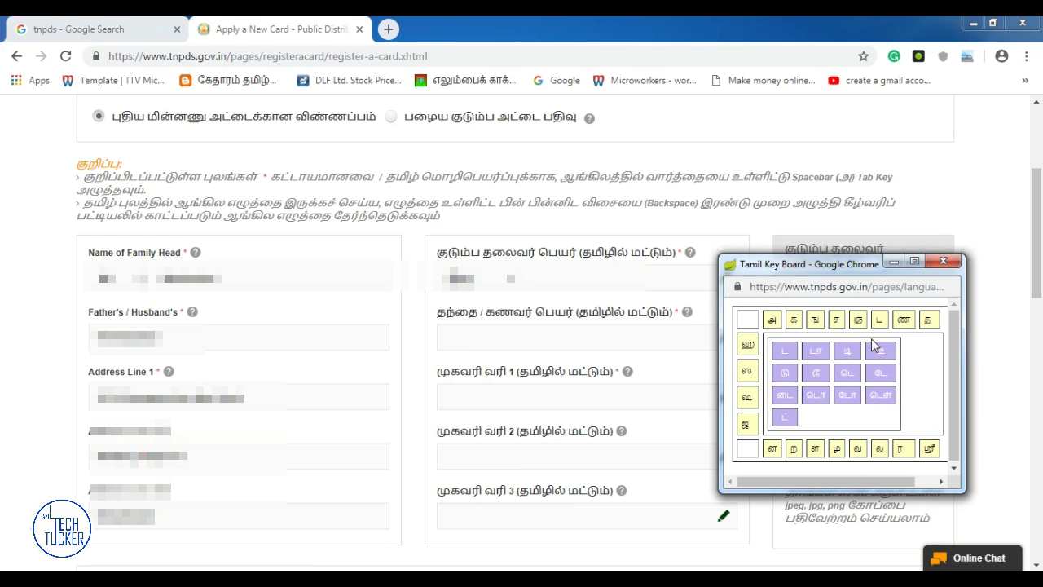
left_click(795, 320)
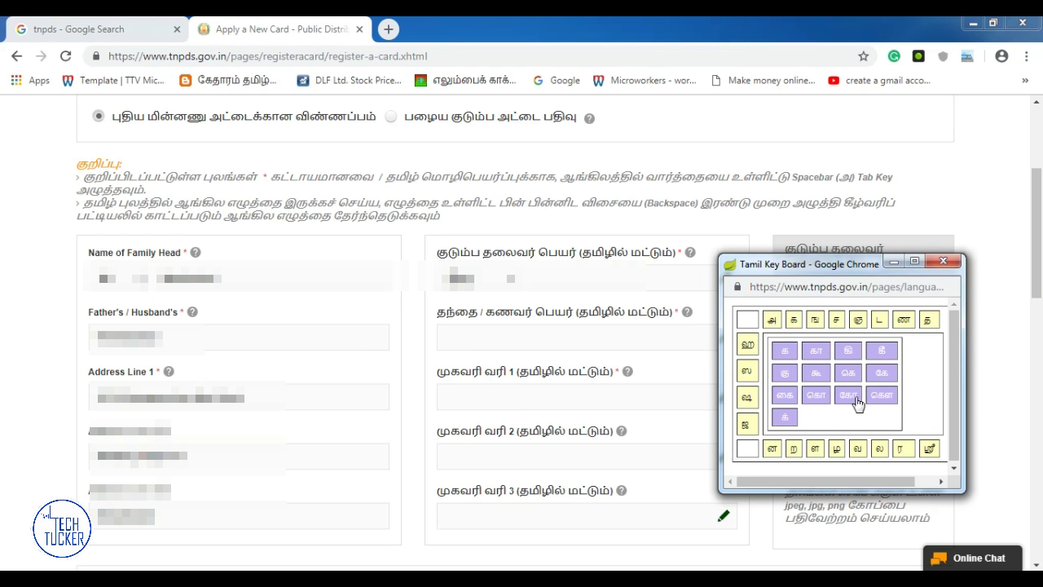
left_click(747, 344)
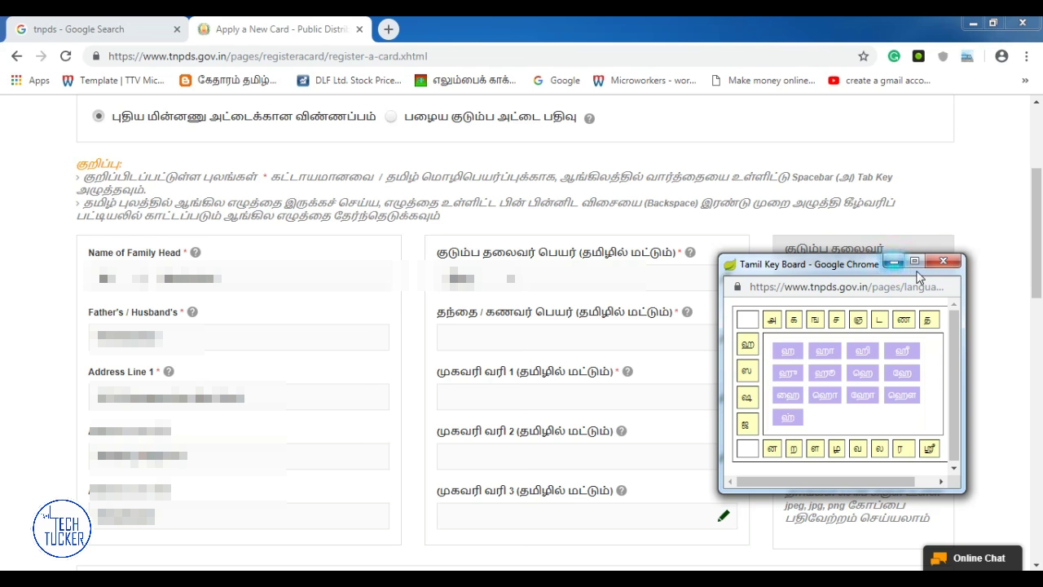
left_click(944, 261)
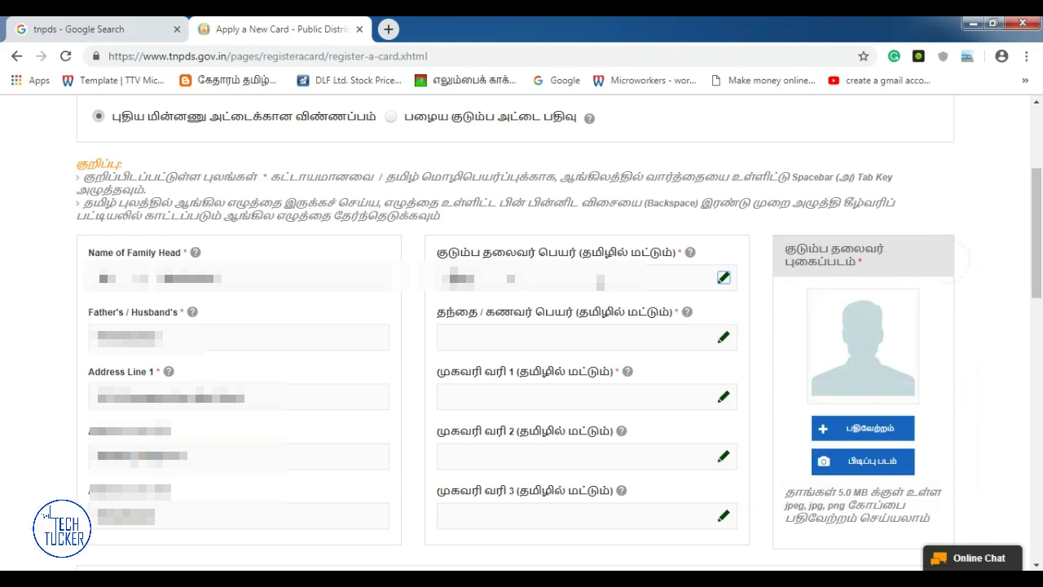
Step: Search for "google translate" in a new browser tab and open the Google Translate site
left_click(390, 29)
type("w")
key("Return")
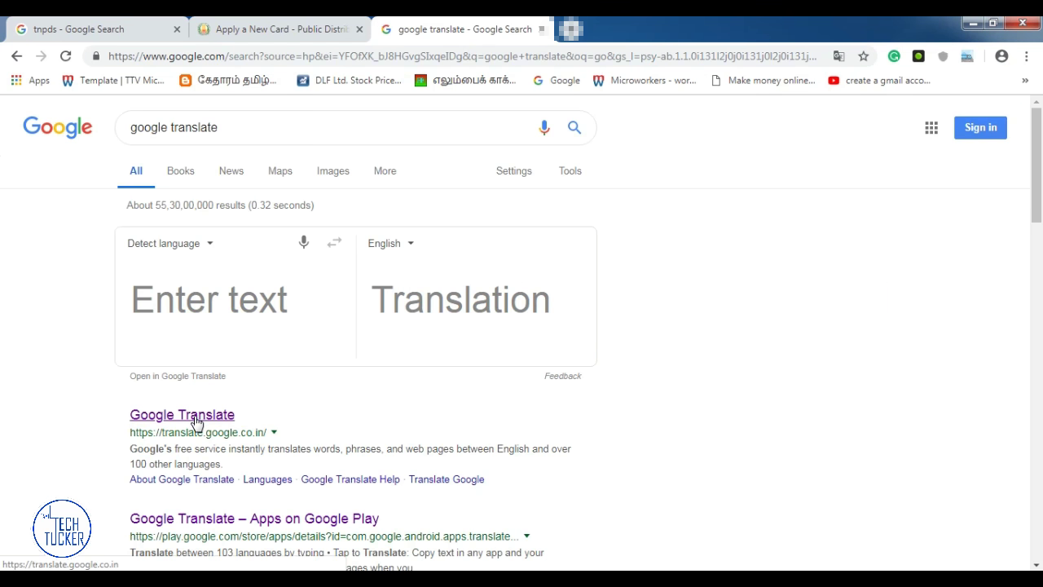
left_click(195, 417)
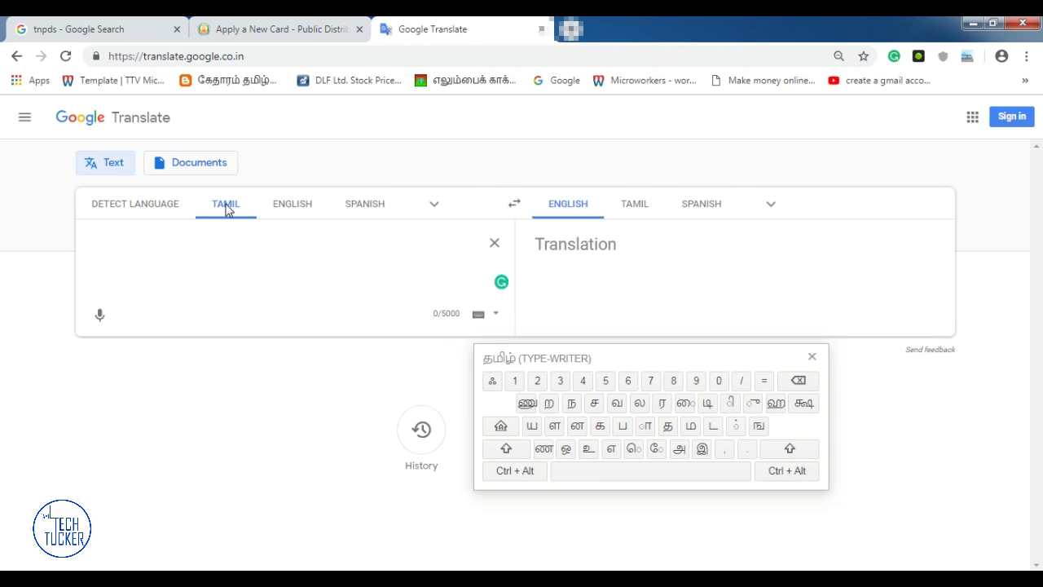
Step: Switch the Tamil source input to phonetic transliteration and enter the family head's name to produce it in Tamil script
left_click(201, 256)
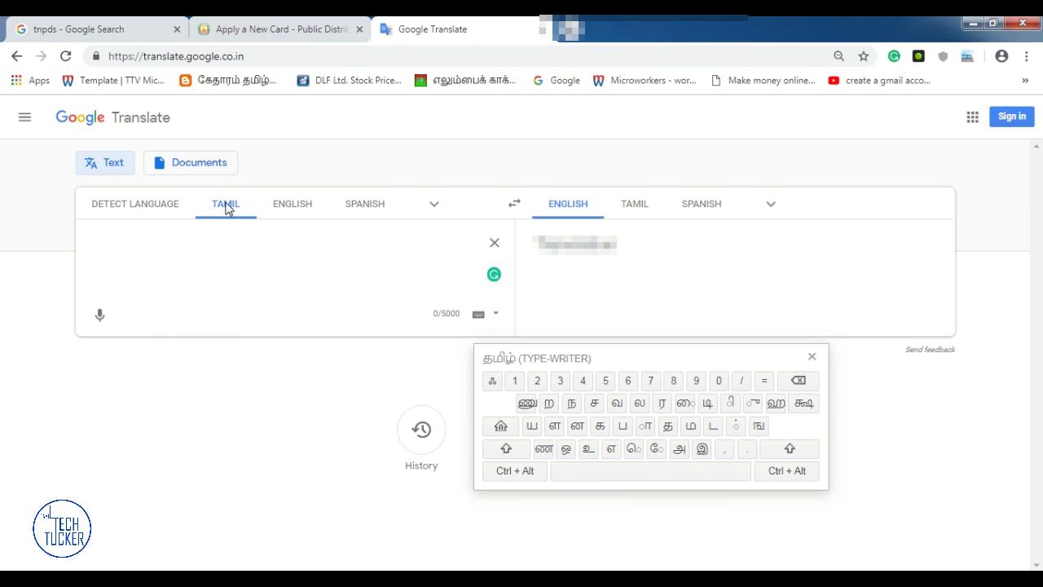
left_click(140, 246)
left_click(495, 315)
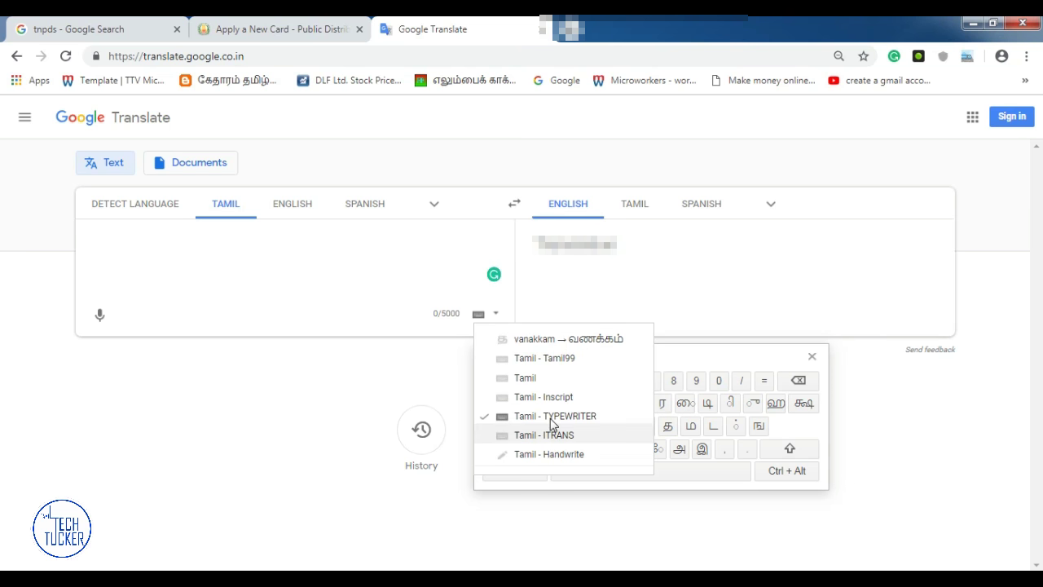
left_click(537, 339)
left_click(210, 248)
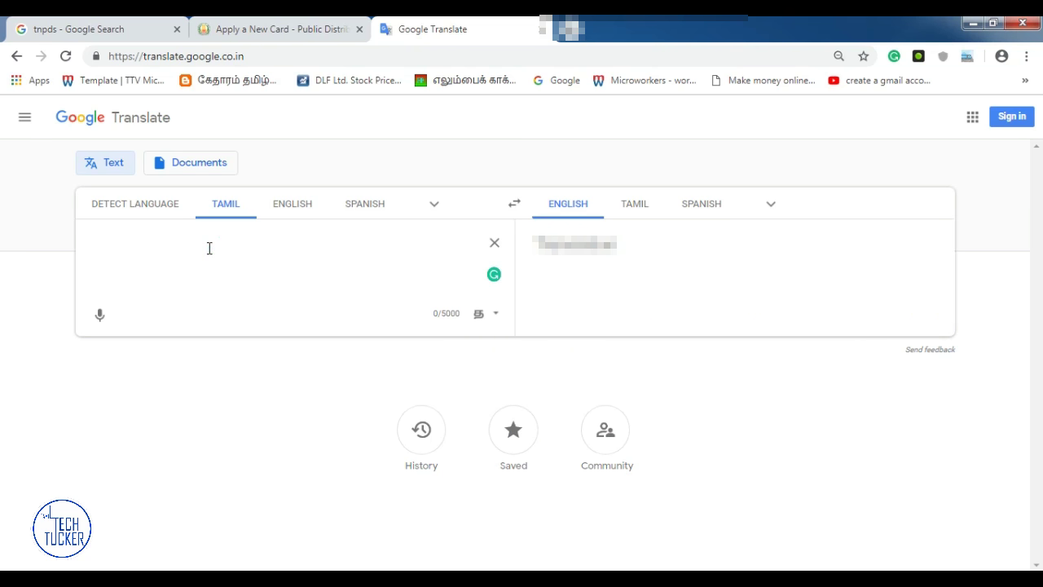
type("man")
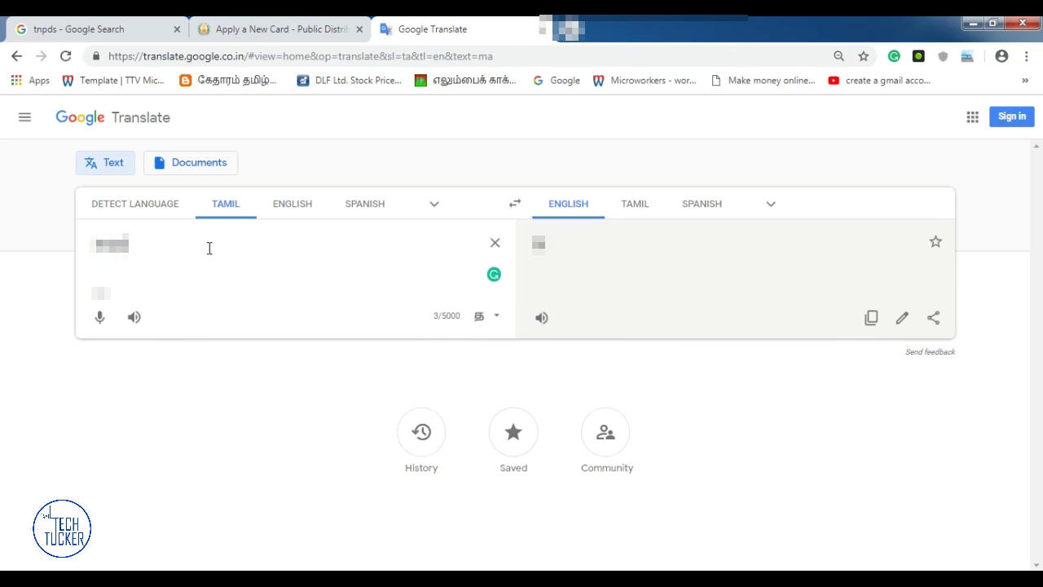
type("ikandan")
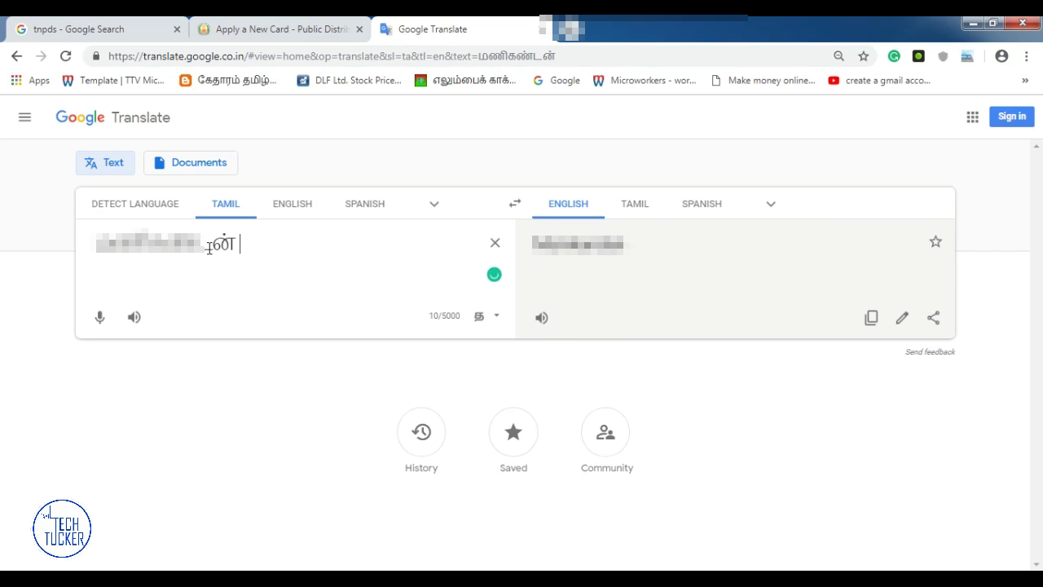
Step: Copy the Tamil name from Google Translate into the family head's Tamil name field of the card application
left_click_drag(236, 243, 96, 243)
right_click(124, 244)
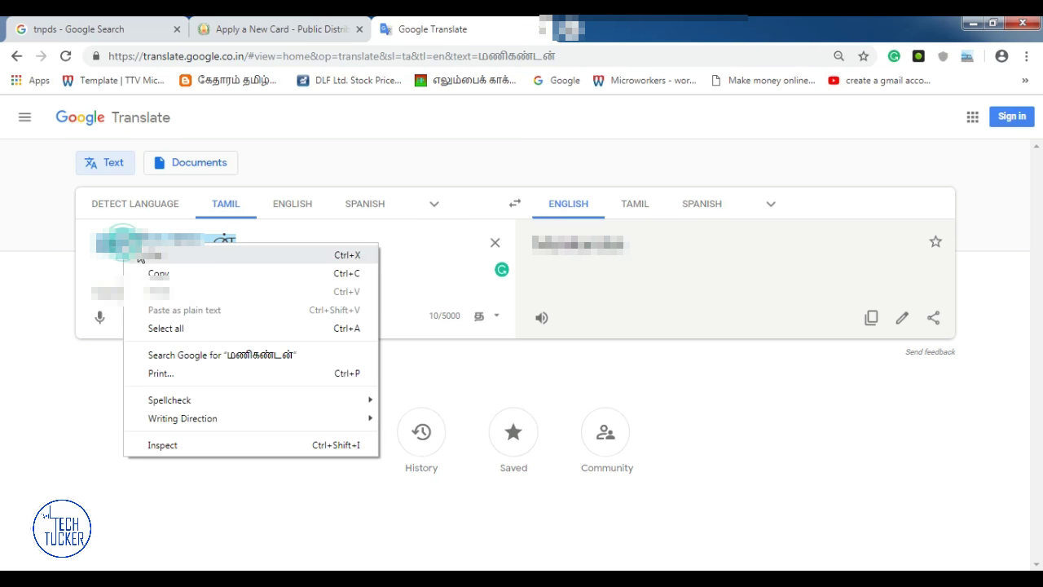
left_click(140, 273)
left_click(277, 32)
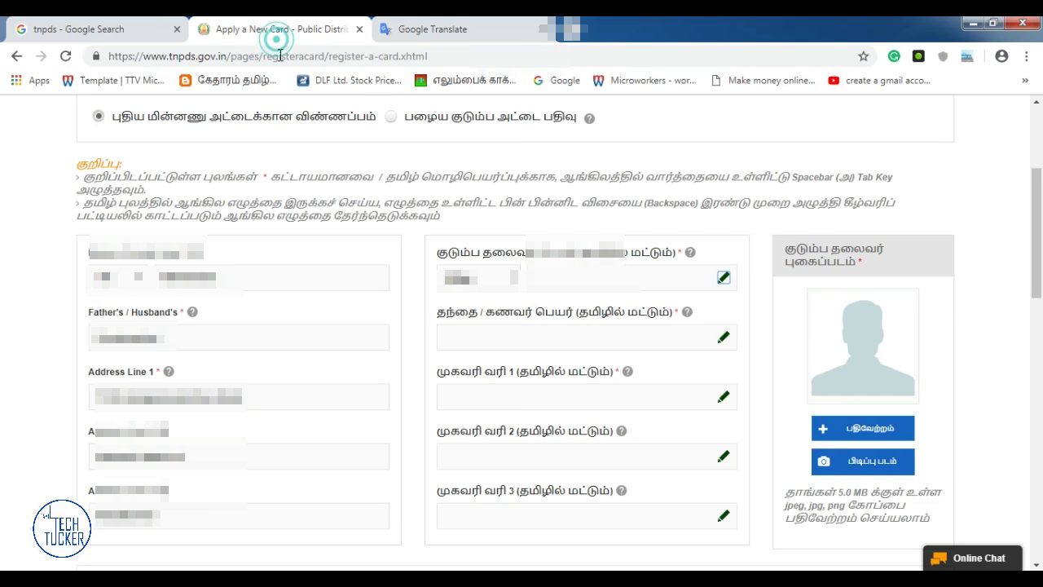
right_click(558, 280)
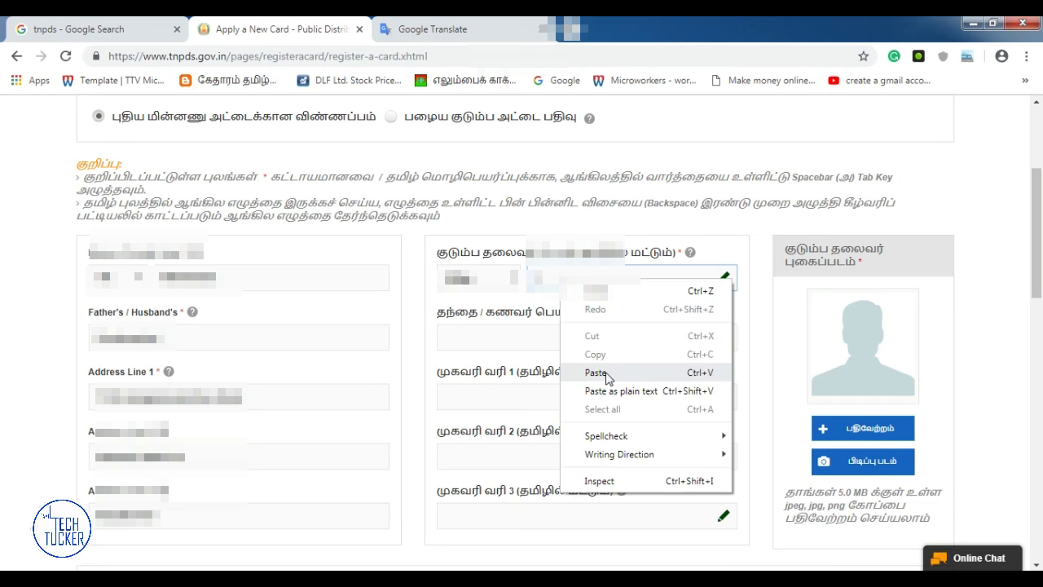
left_click(606, 373)
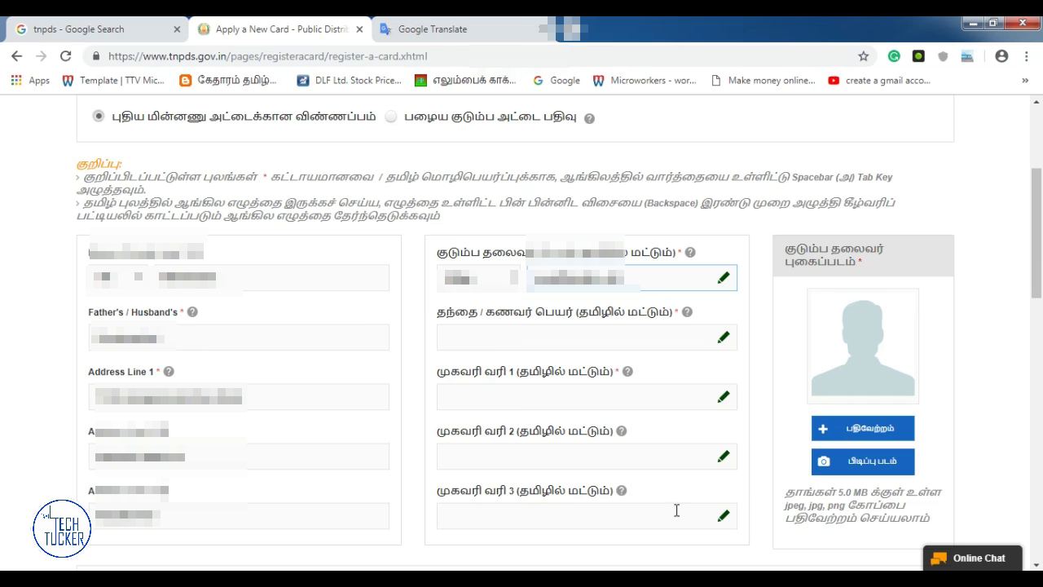
left_click(758, 338)
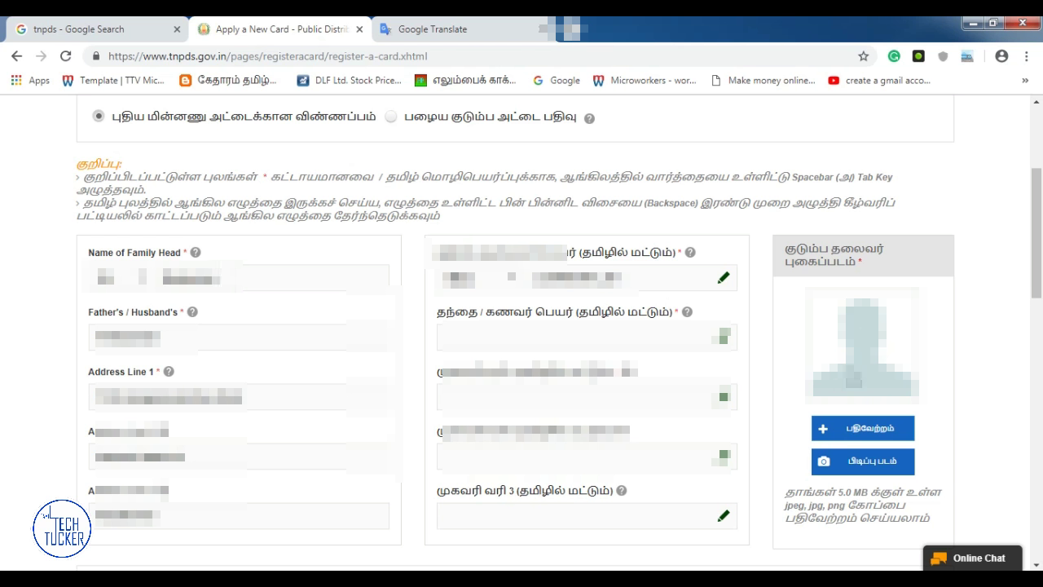
Step: Upload the family head's JPG photo from the certificates and proofs folder on the local disk
left_click(869, 429)
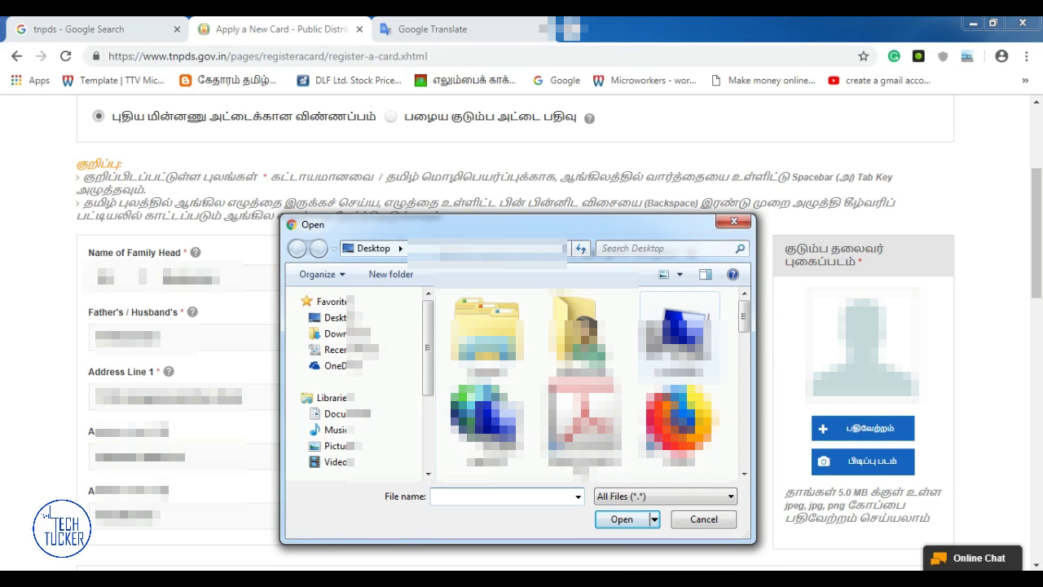
double_click(679, 334)
double_click(542, 379)
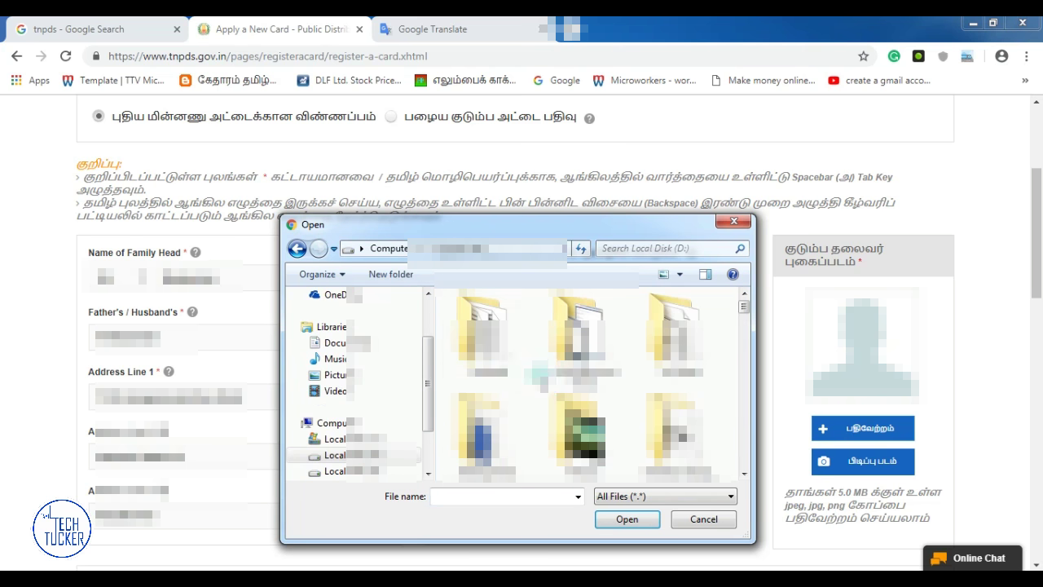
double_click(679, 335)
left_click_drag(744, 303, 758, 418)
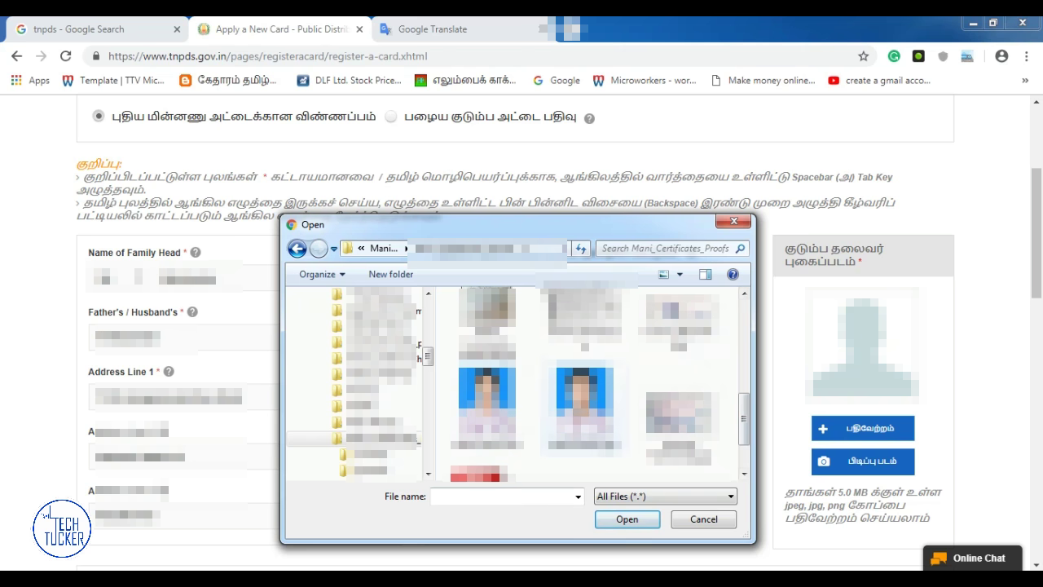
left_click(582, 400)
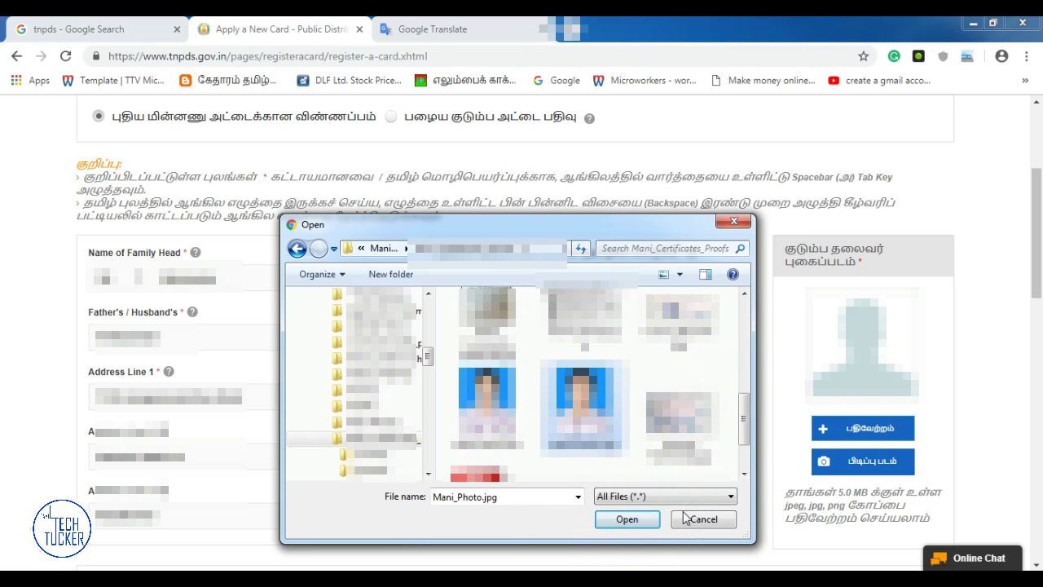
left_click(622, 522)
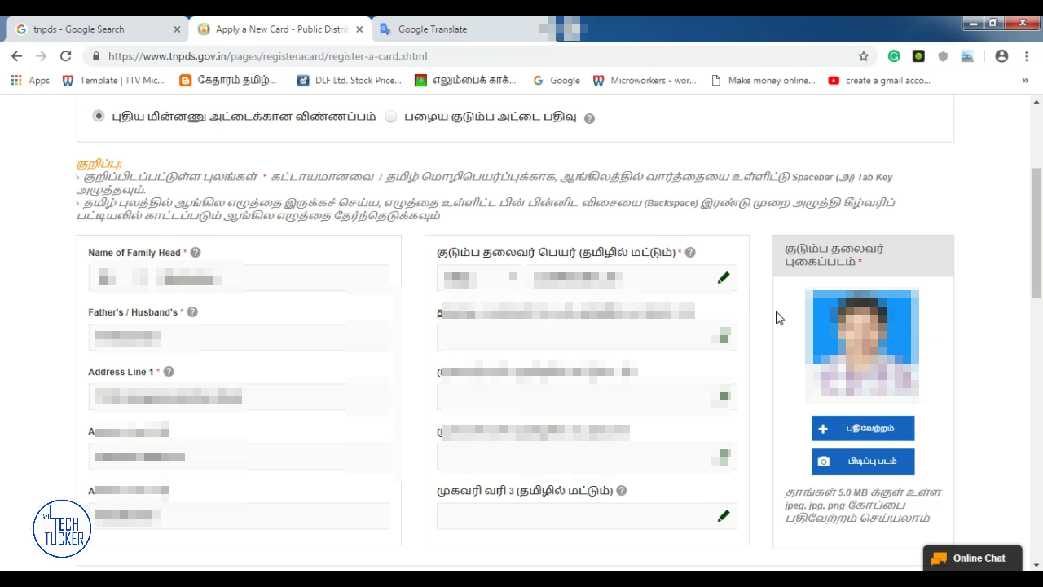
Step: Select the applicant's district, taluk and village in the address details of the application
left_click_drag(1040, 216, 1040, 334)
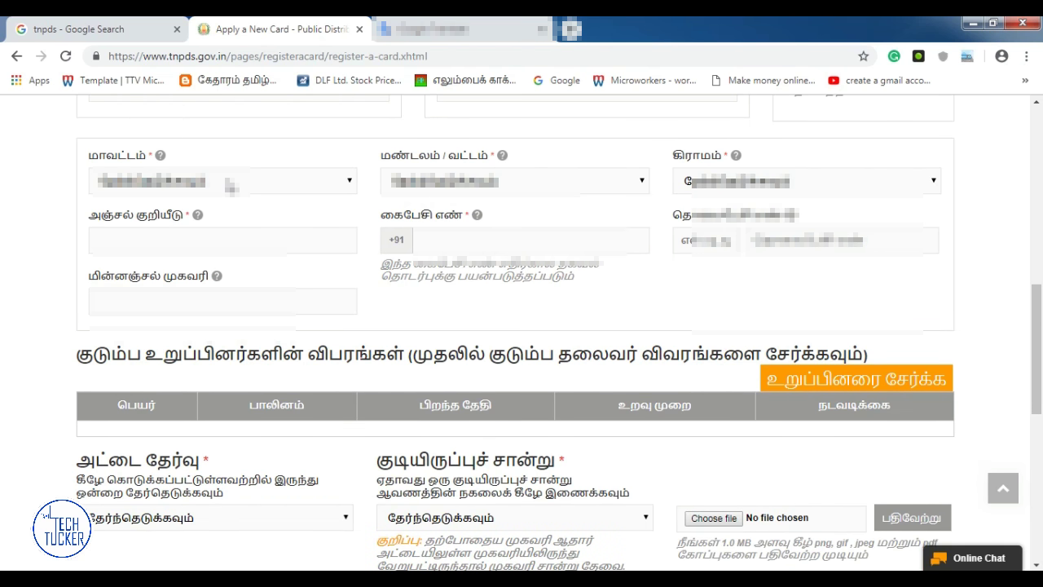
left_click(231, 189)
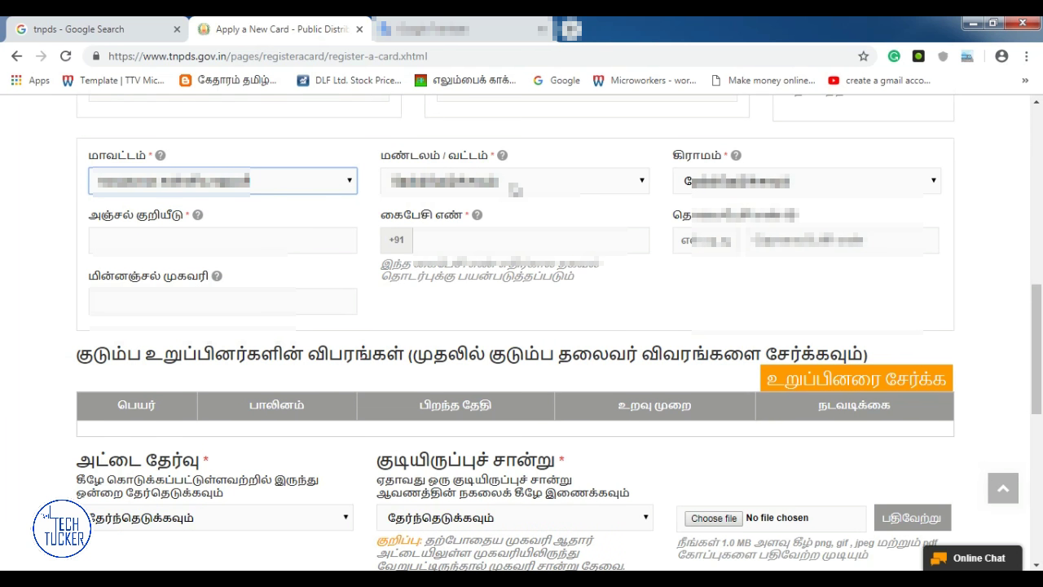
left_click(508, 179)
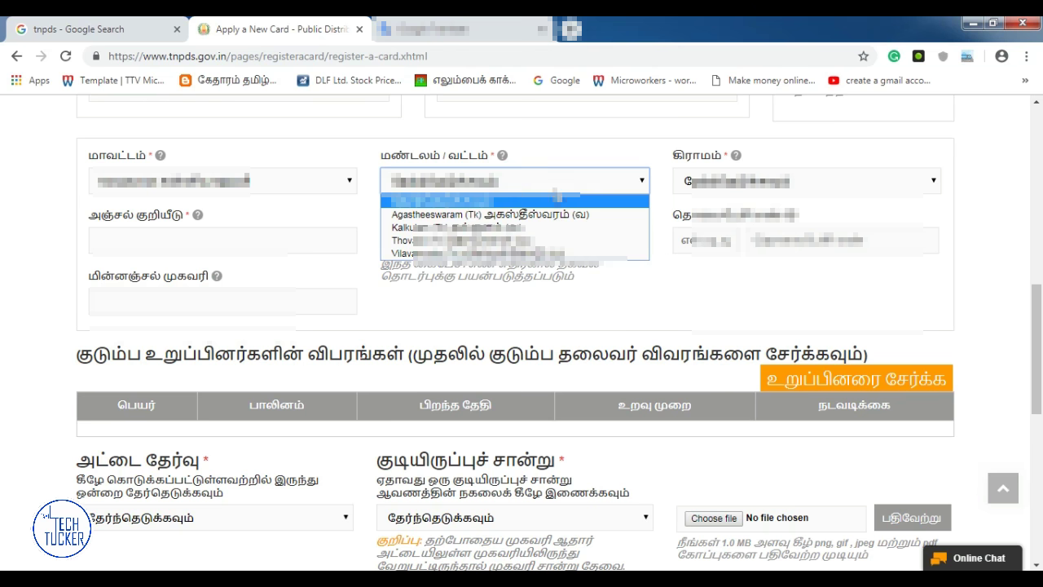
left_click(516, 198)
left_click(789, 179)
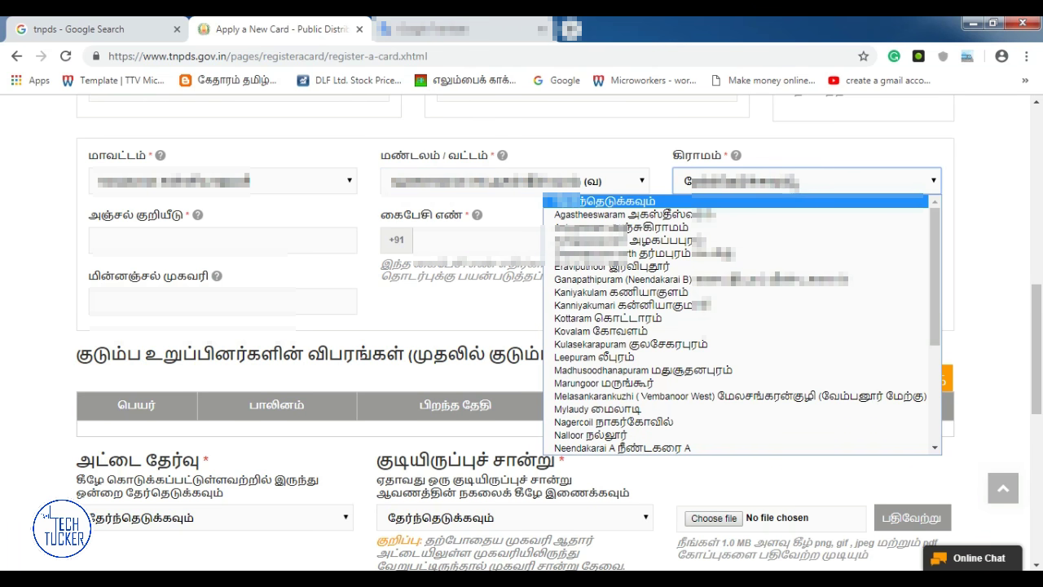
left_click(619, 369)
Step: Fill in the applicant's postal code, mobile number and e-mail address in the address details
left_click(149, 238)
left_click(122, 275)
left_click(467, 242)
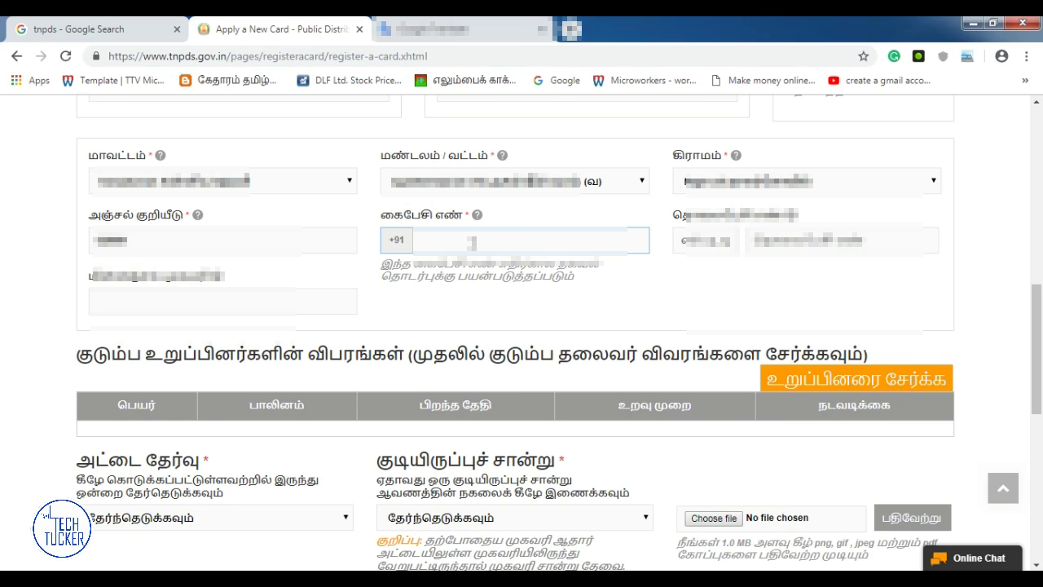
left_click(758, 291)
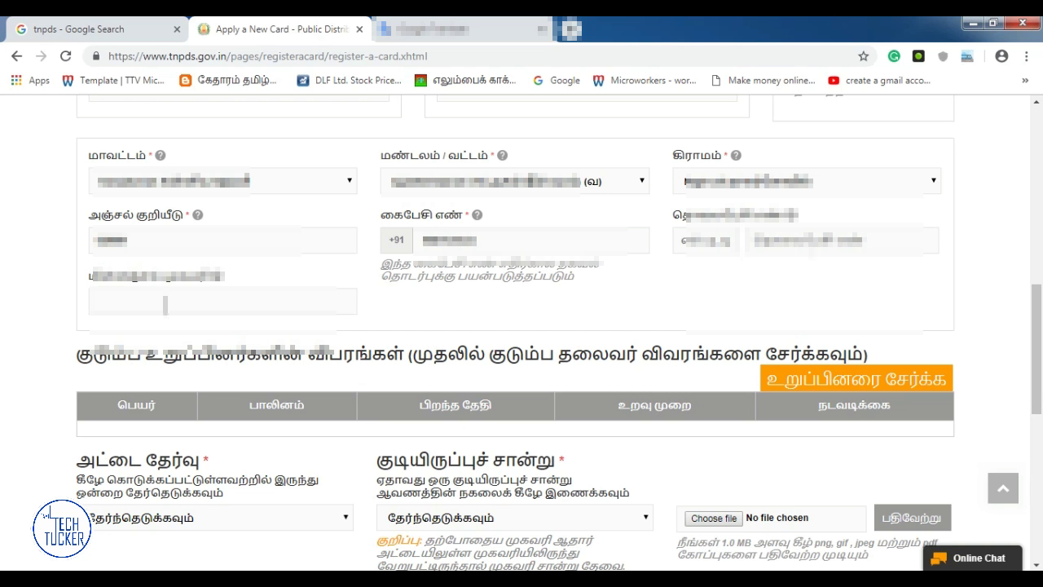
left_click(128, 300)
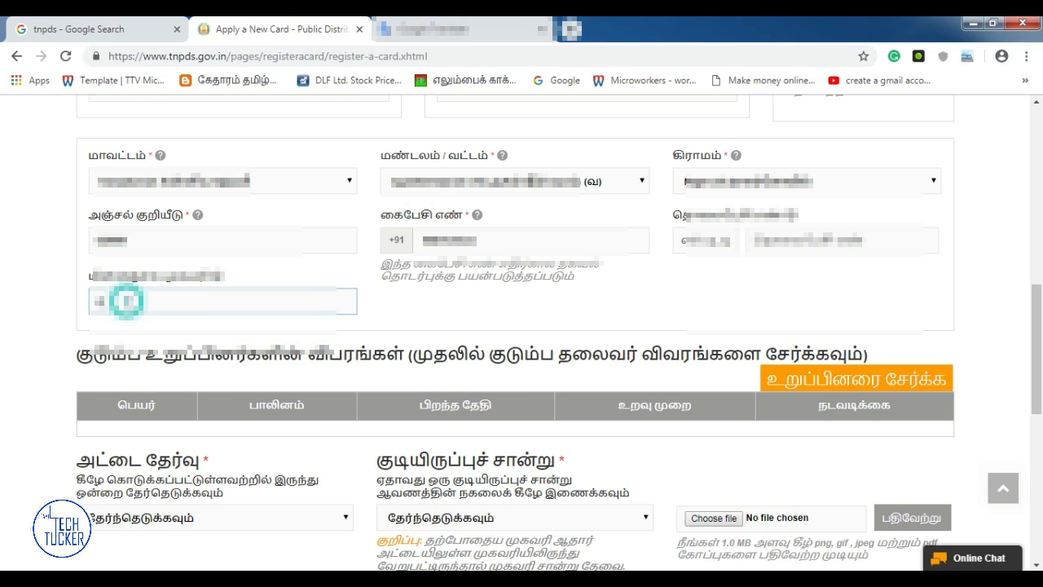
key("ctrl+v")
left_click(47, 263)
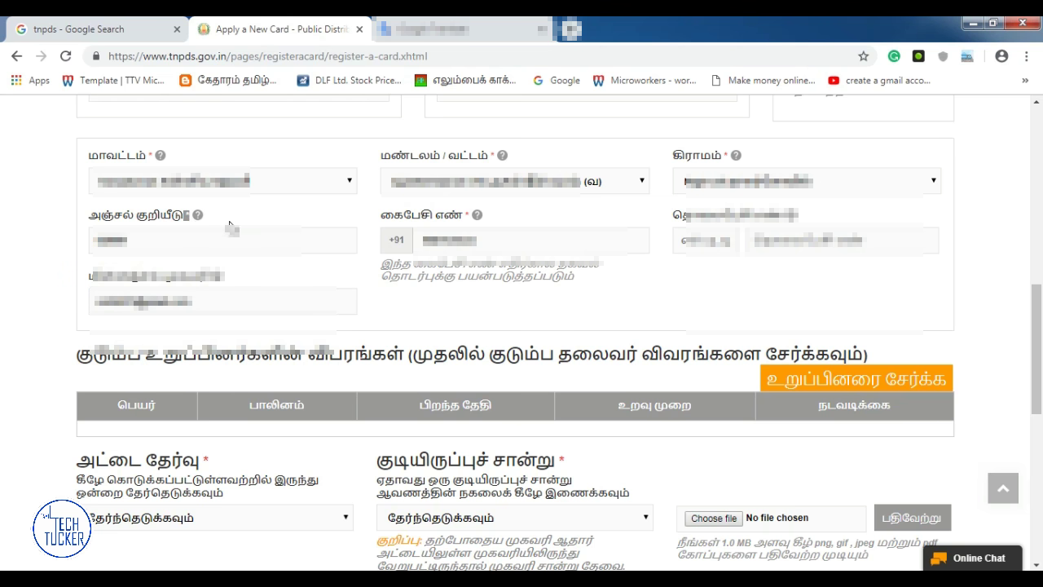
left_click(32, 294)
left_click(993, 324)
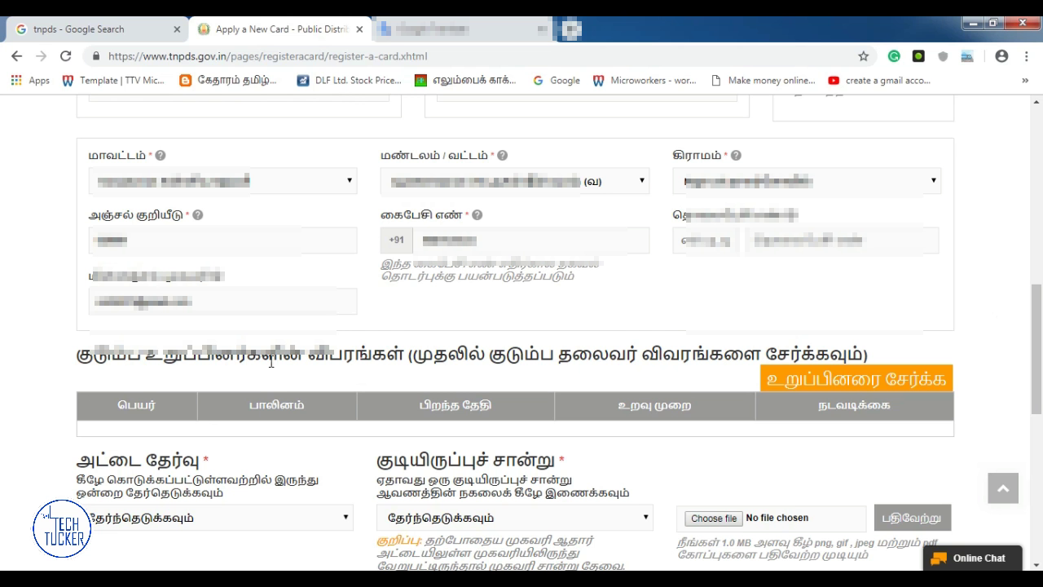
Step: Start a family member entry for the family head and fill in the date of birth and gender
left_click(915, 384)
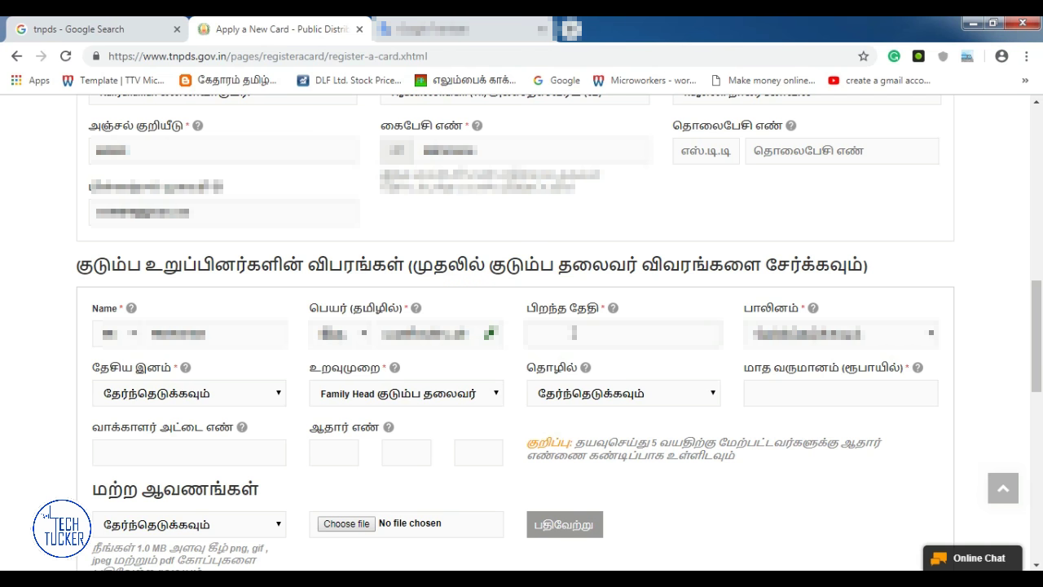
left_click(592, 332)
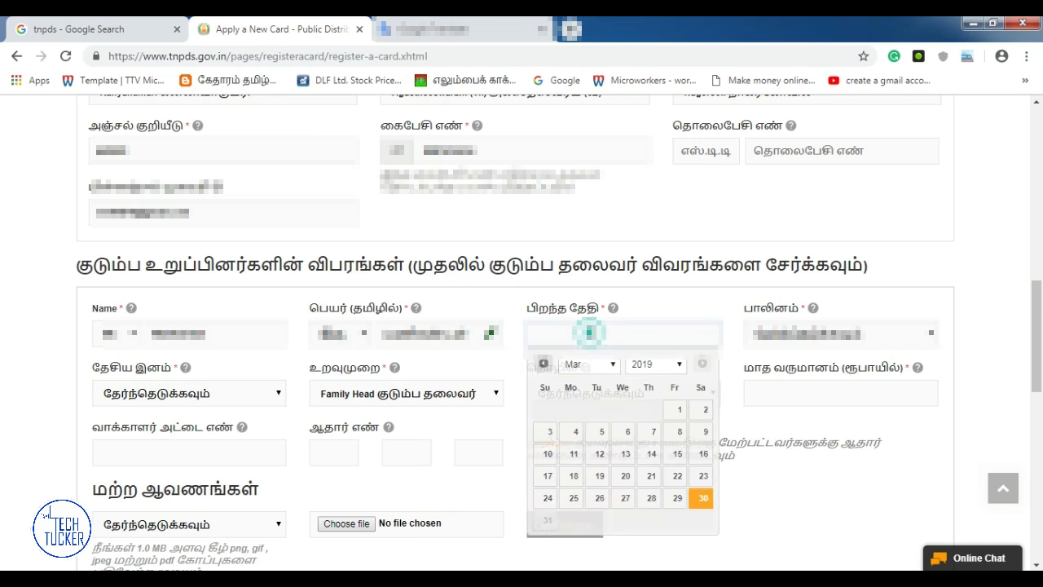
left_click(670, 383)
left_click(832, 334)
left_click(762, 366)
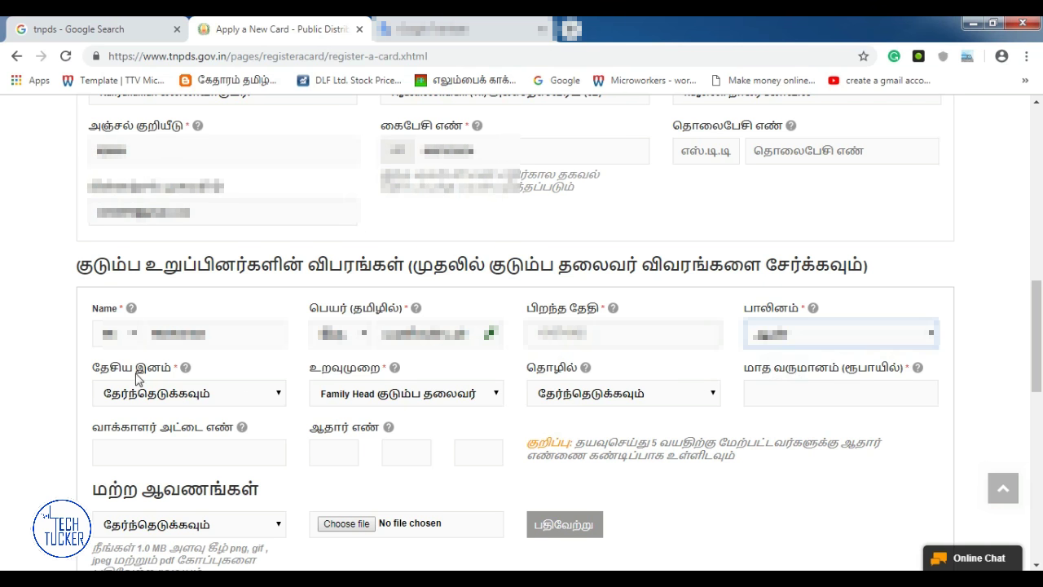
Step: Set the family head's nationality to இந்தியன் (Indian) and the relationship to Family Head
left_click(196, 395)
left_click(151, 426)
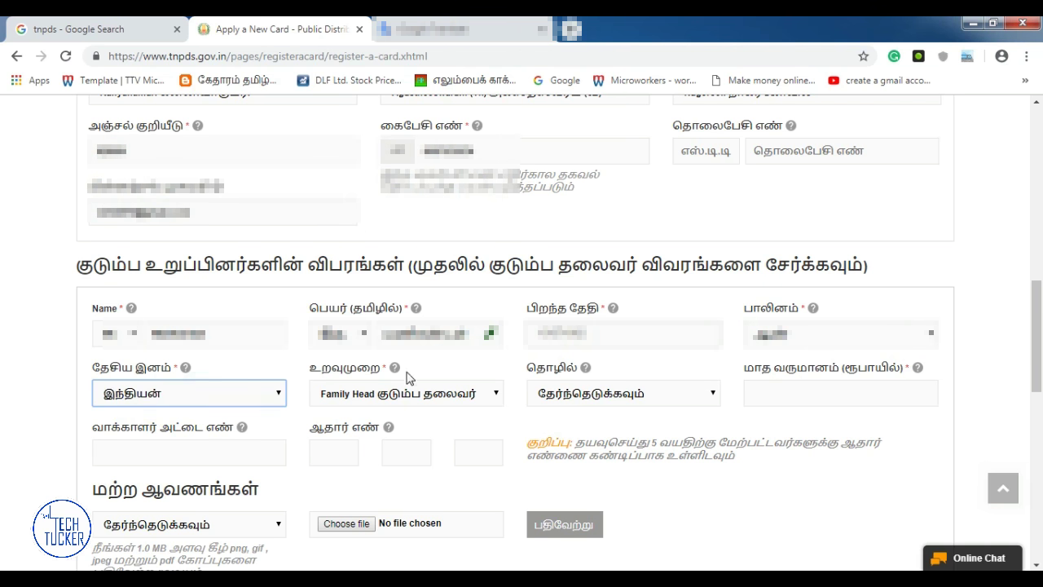
left_click(451, 400)
left_click(451, 399)
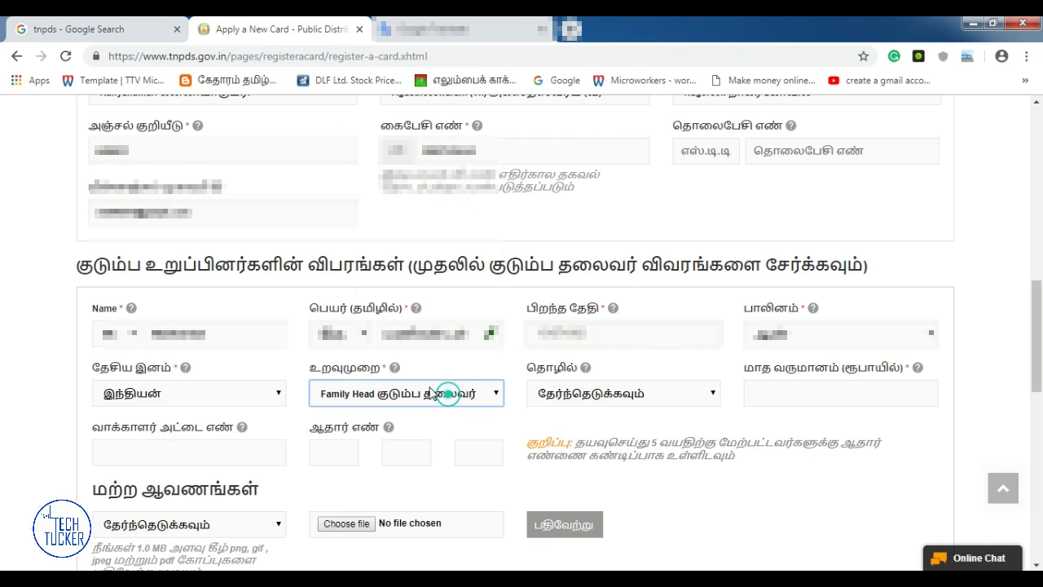
Step: Select the family head's occupation and enter the monthly income in rupees
left_click(675, 398)
left_click(675, 425)
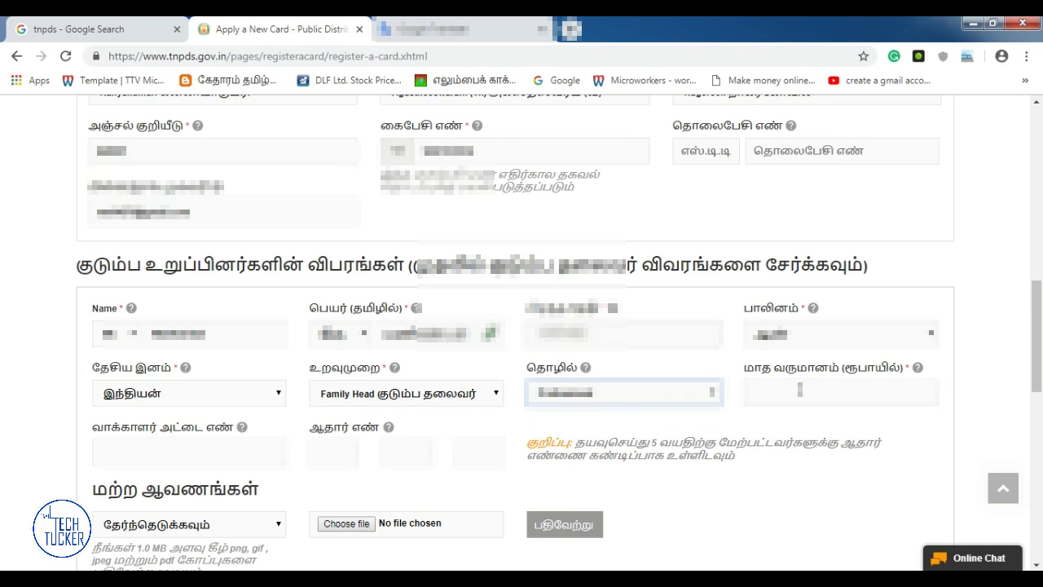
left_click(841, 392)
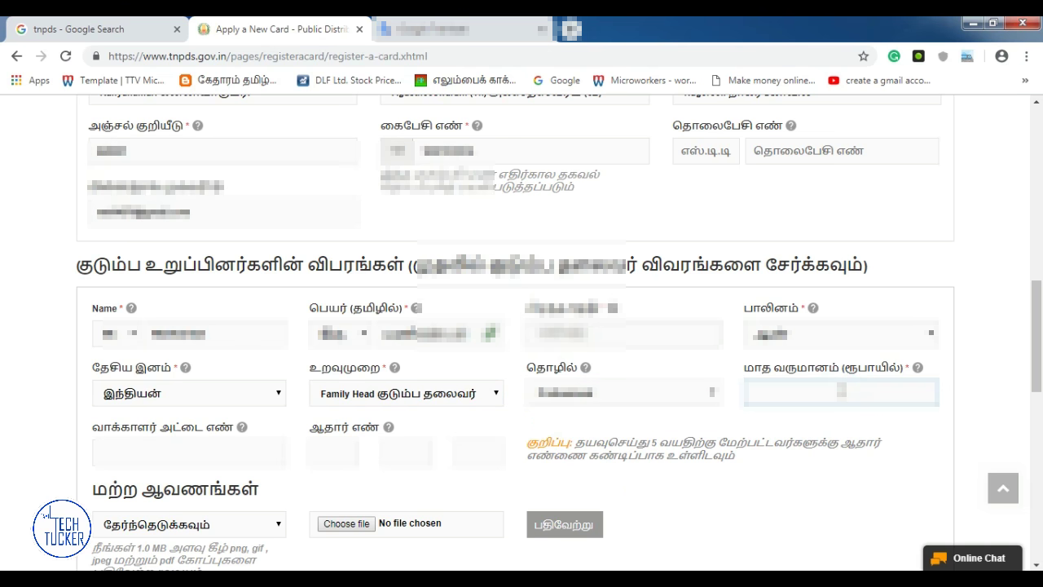
left_click(734, 416)
scroll(134, 473, "down", 1)
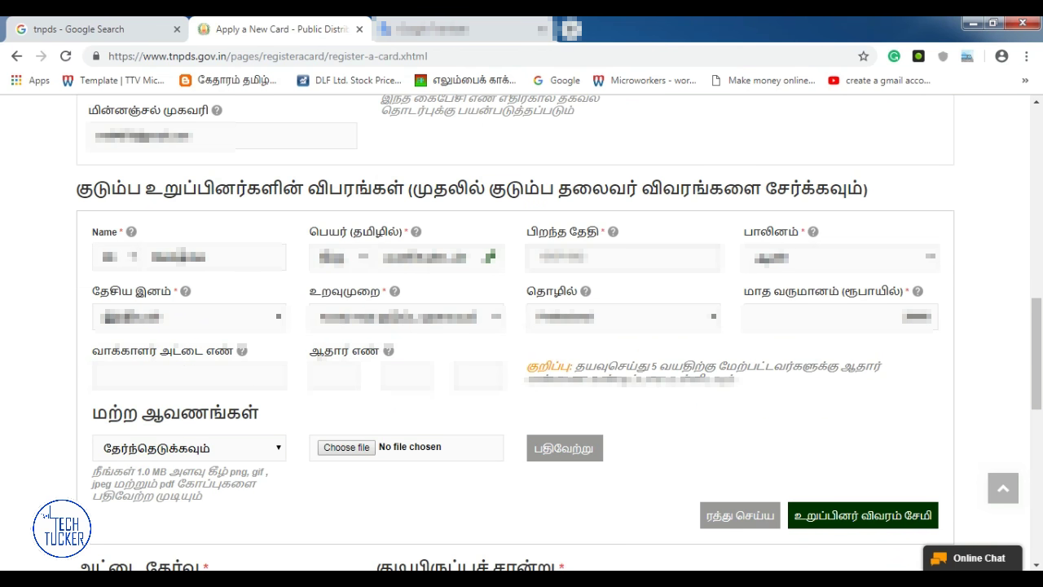
Step: Check the entry format hints for the family head's voter ID and Aadhaar number fields
left_click(167, 254)
left_click(143, 373)
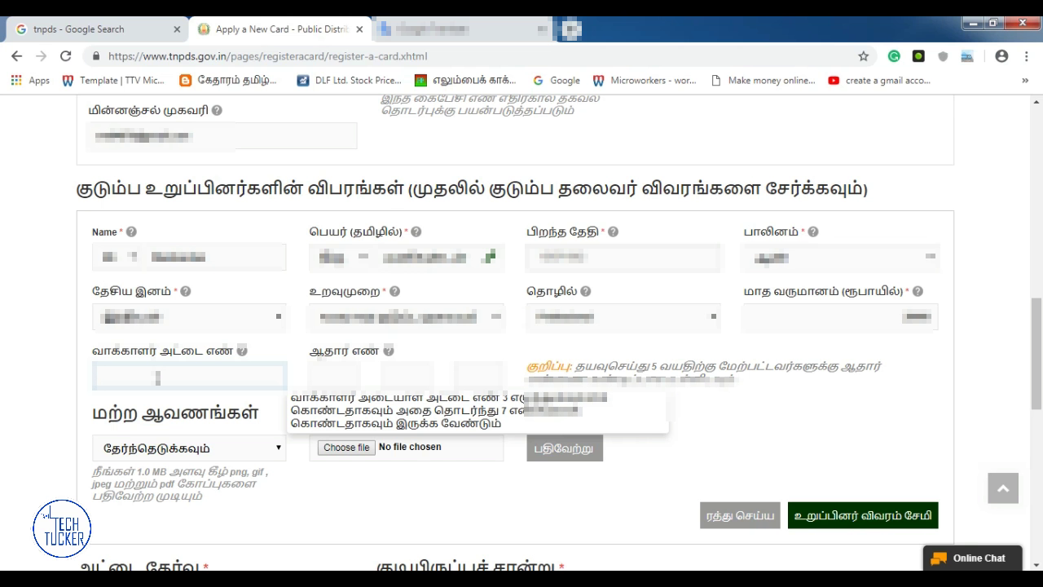
left_click(313, 405)
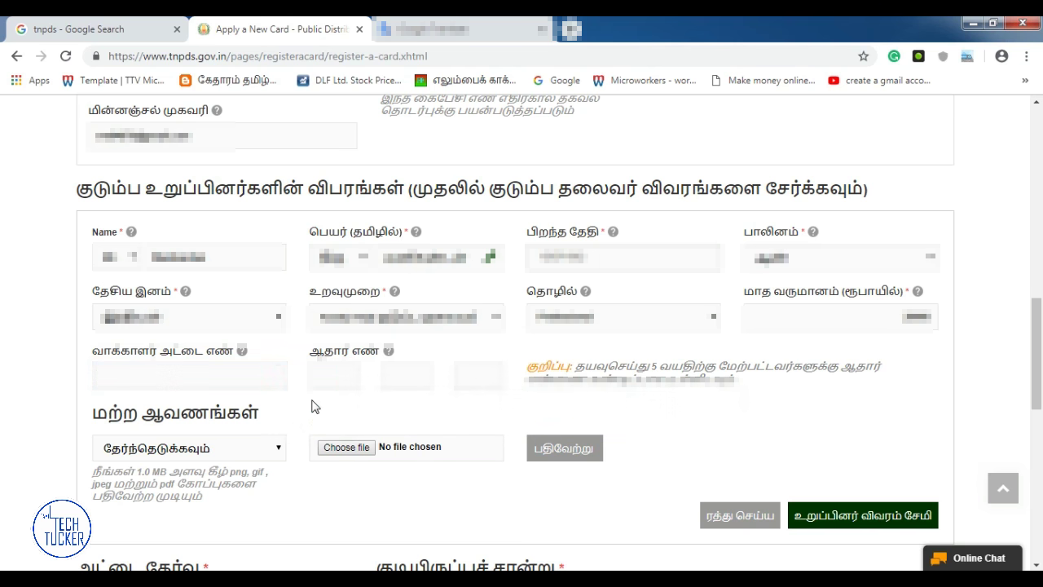
left_click(345, 374)
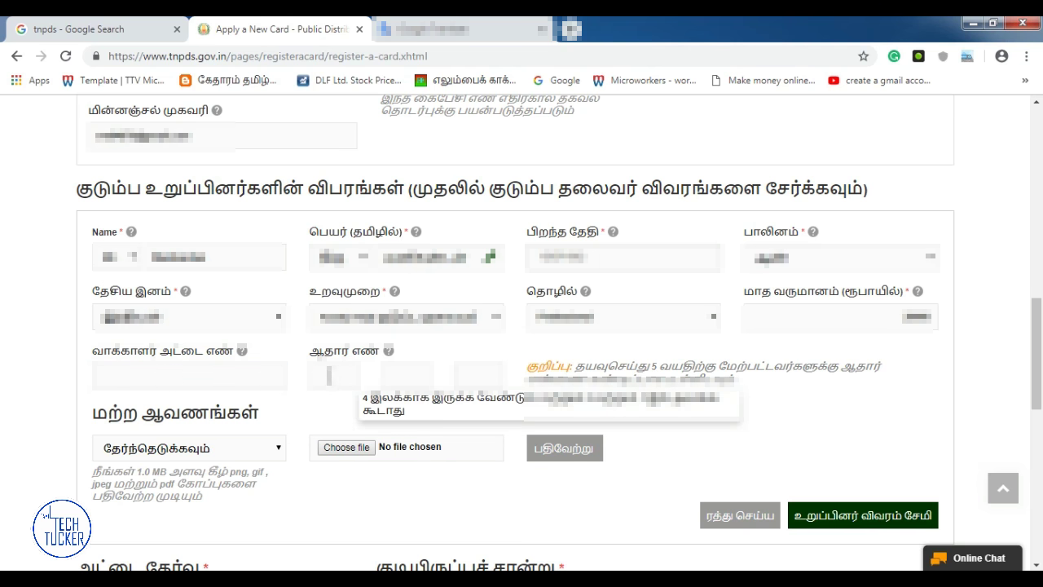
left_click(391, 373)
left_click(479, 375)
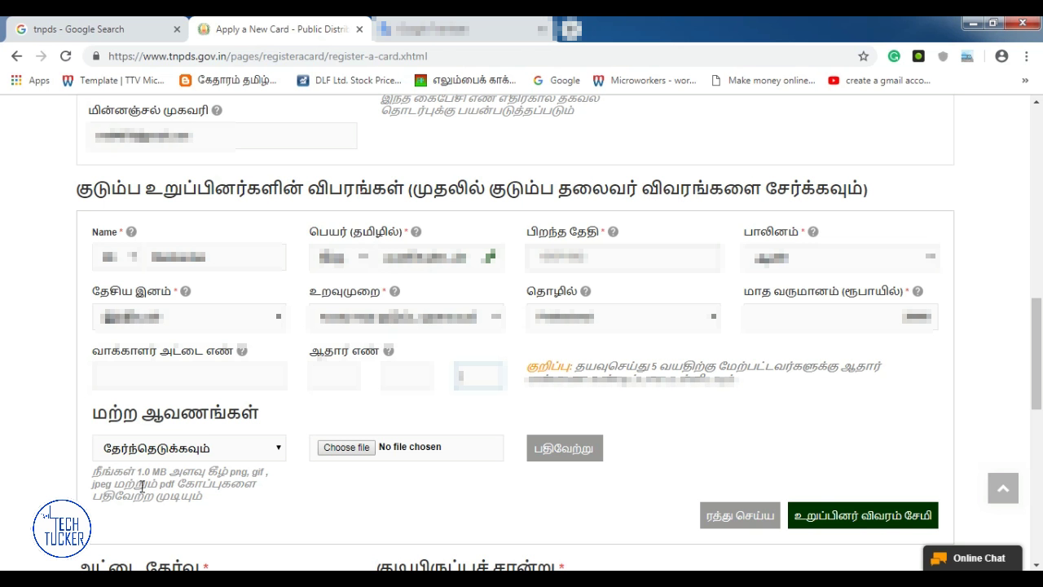
Step: Choose ஆதார் அட்டை (Aadhaar card) as the family head's other document type
left_click_drag(208, 499, 132, 462)
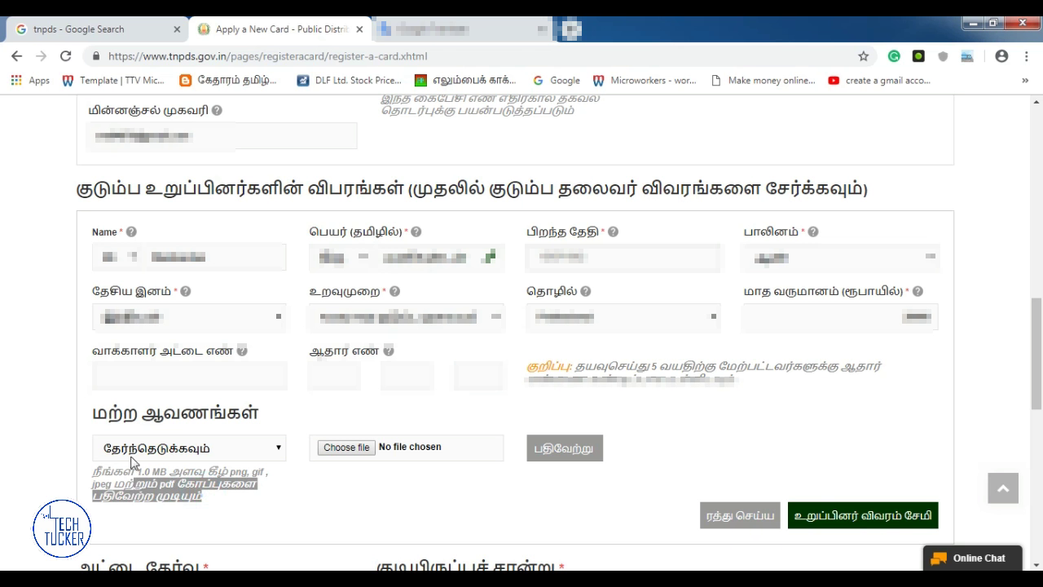
left_click(35, 448)
left_click(210, 448)
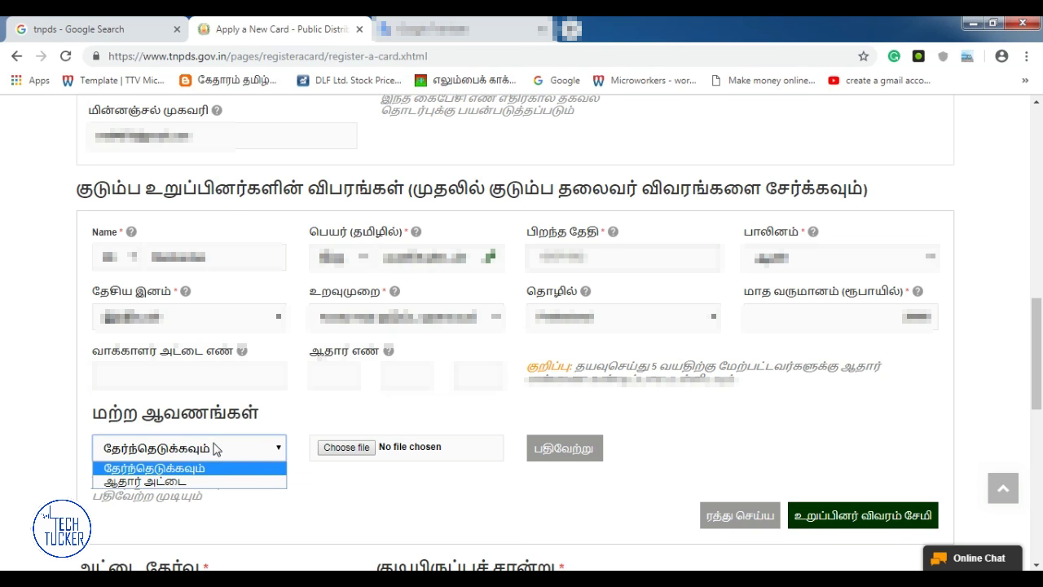
left_click(159, 484)
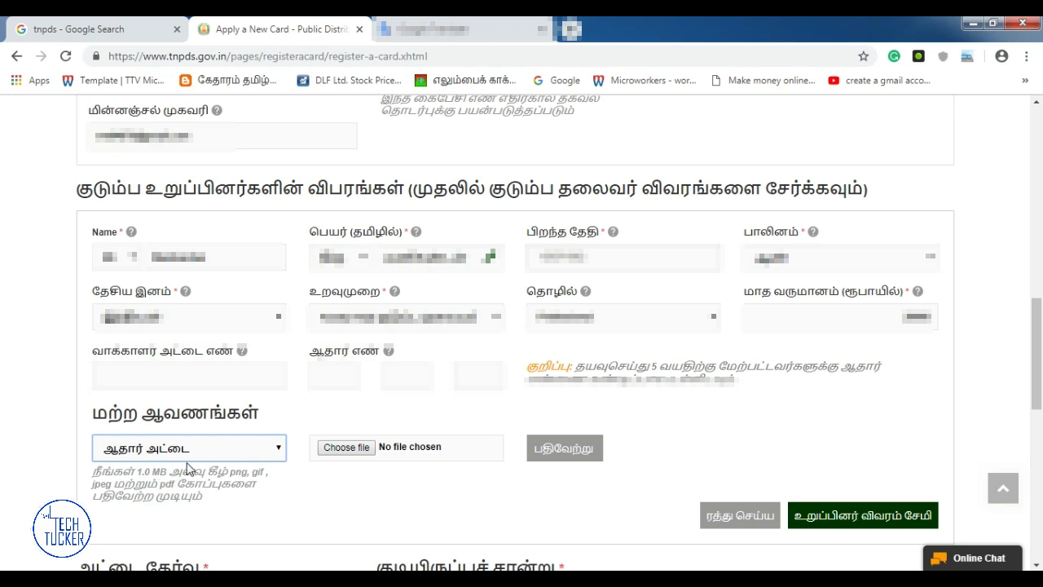
left_click(348, 453)
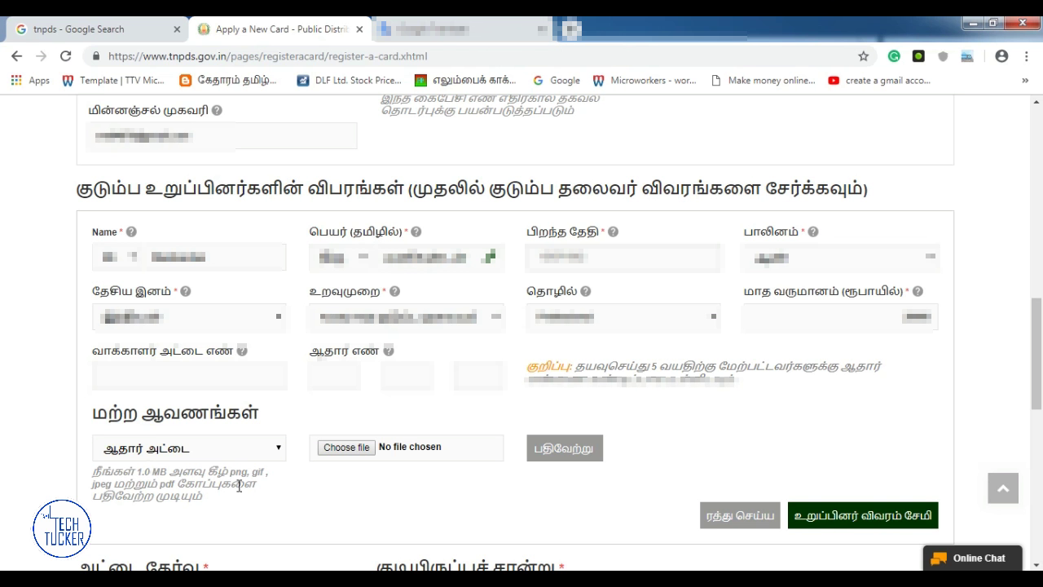
left_click(346, 448)
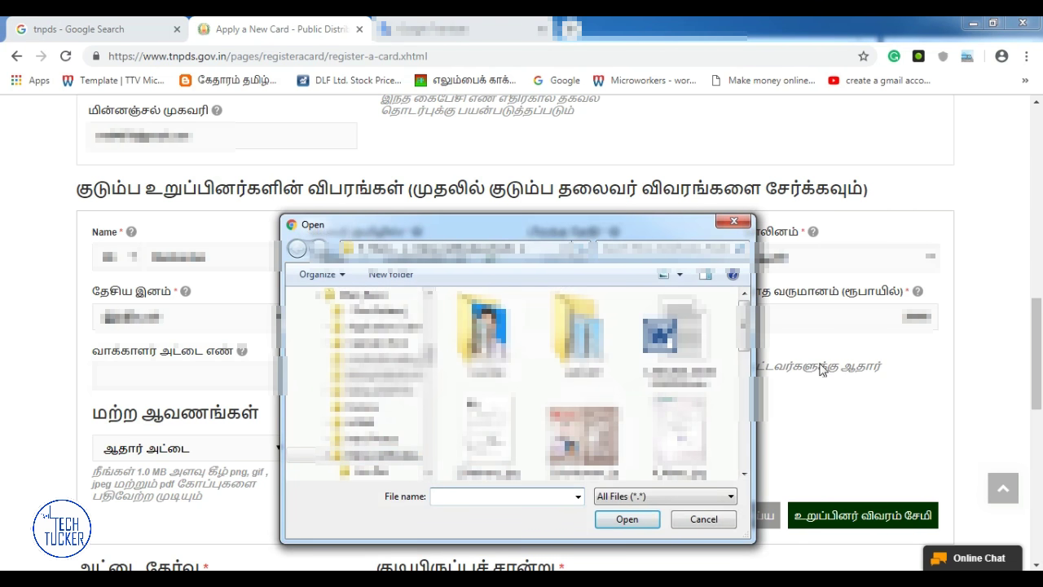
scroll(744, 326, "down", 2)
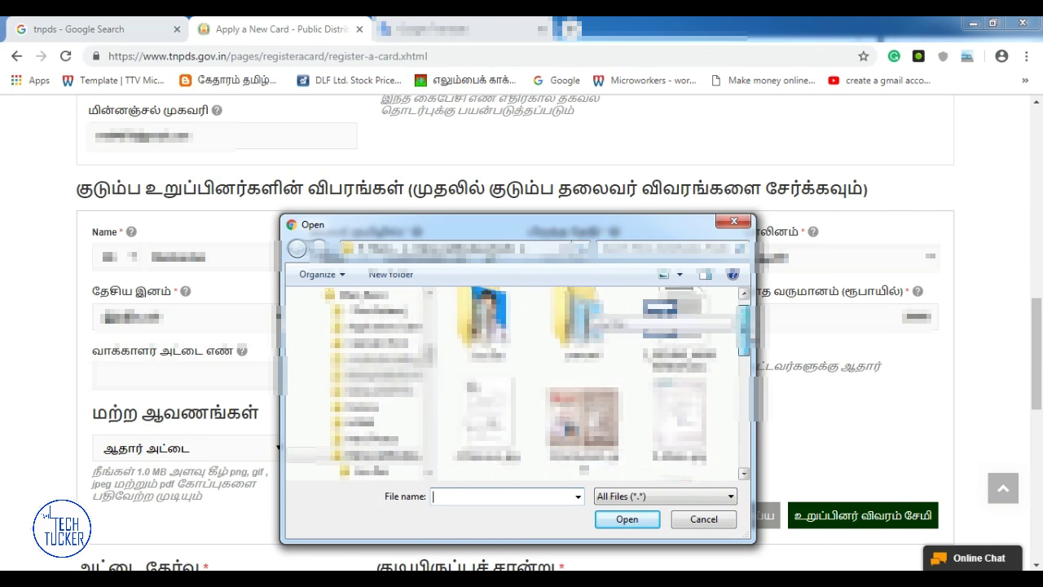
left_click(703, 520)
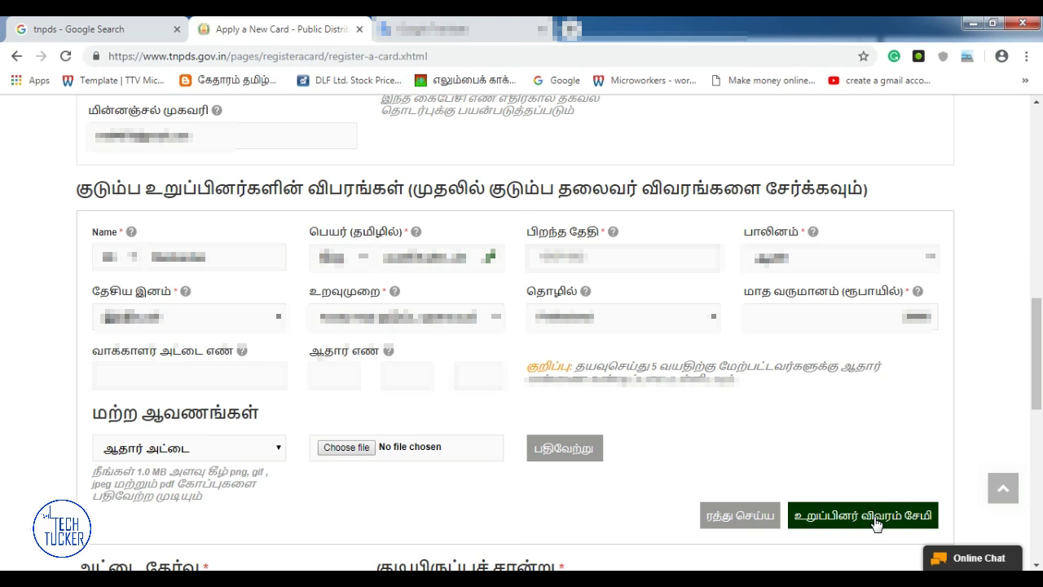
Step: Save the family head's member details to the family members table
scroll(876, 524, "down", 1)
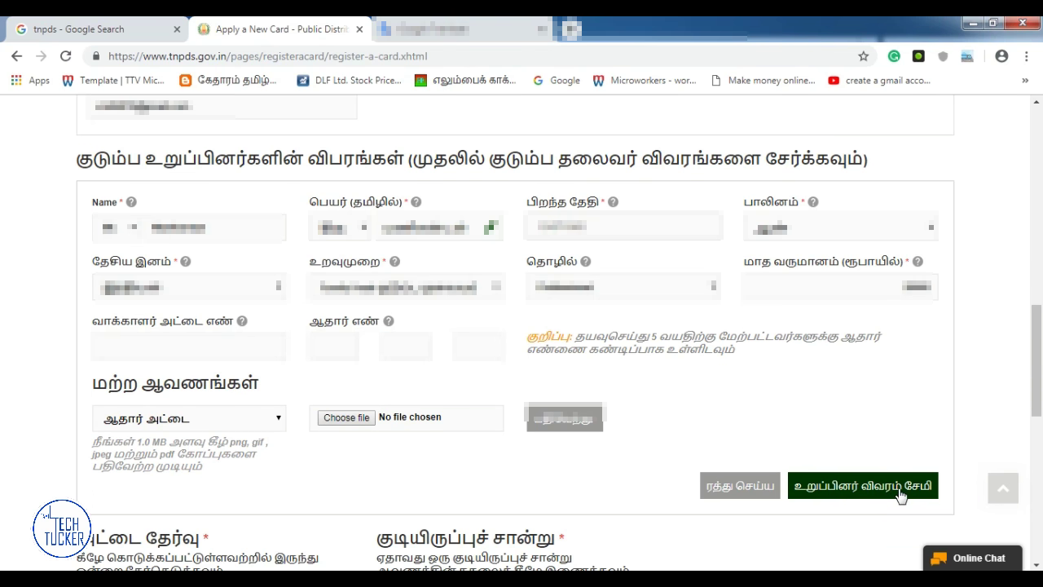
left_click(859, 499)
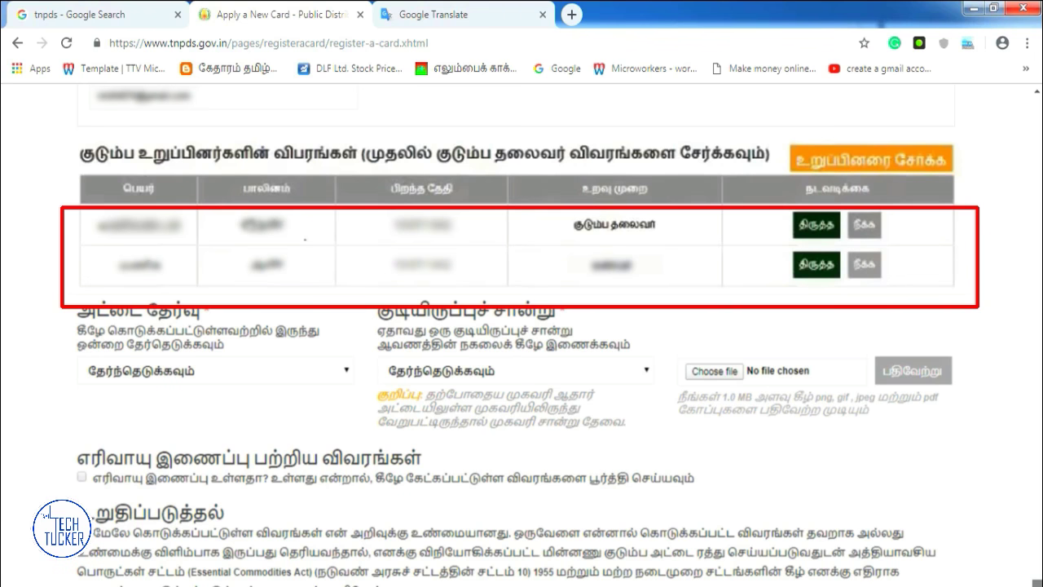
Step: Review the card types offered in the card selection of the application
scroll(982, 139, "down", 2)
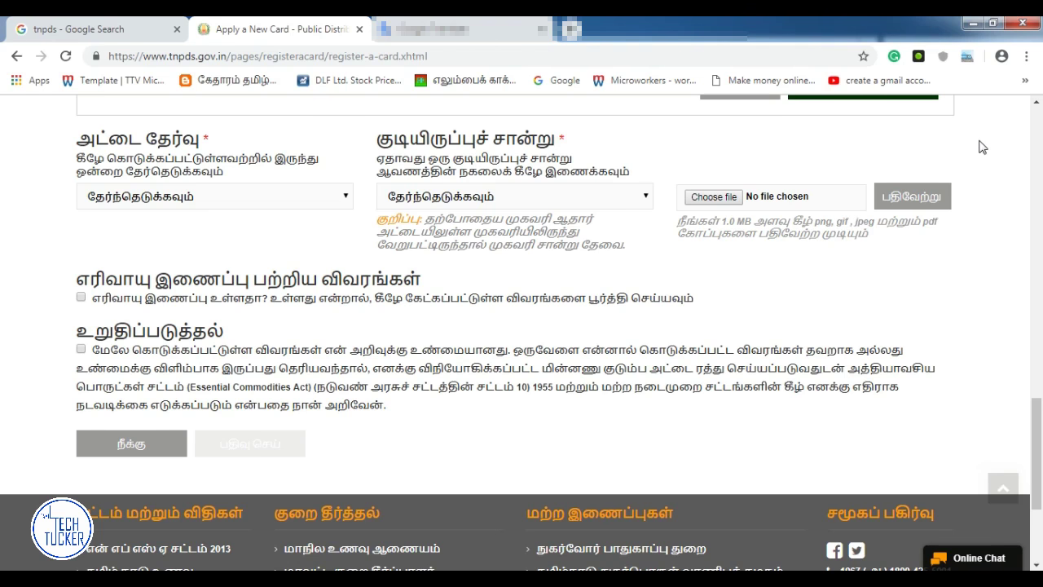
key("Tab")
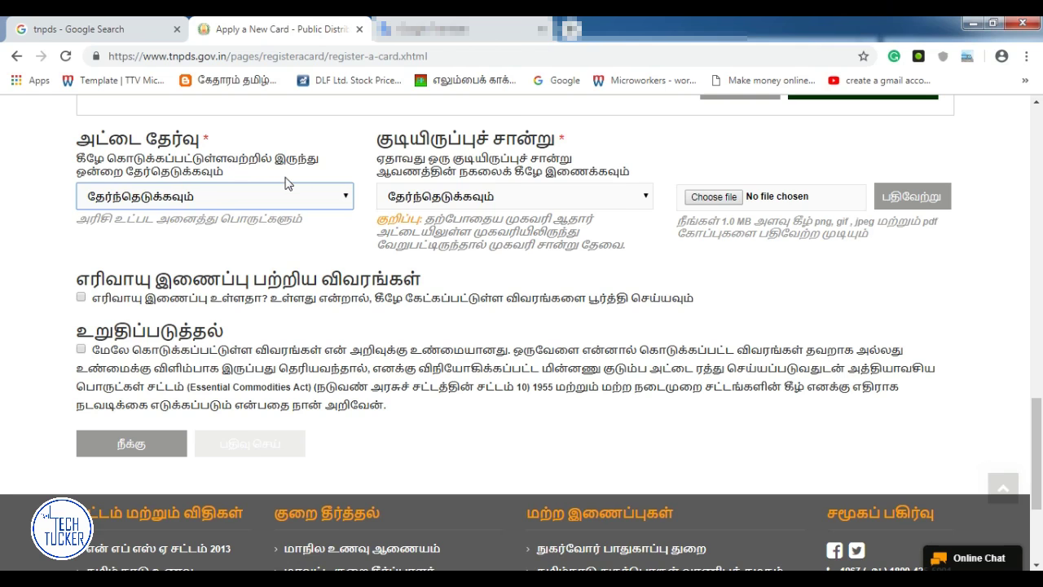
left_click(220, 199)
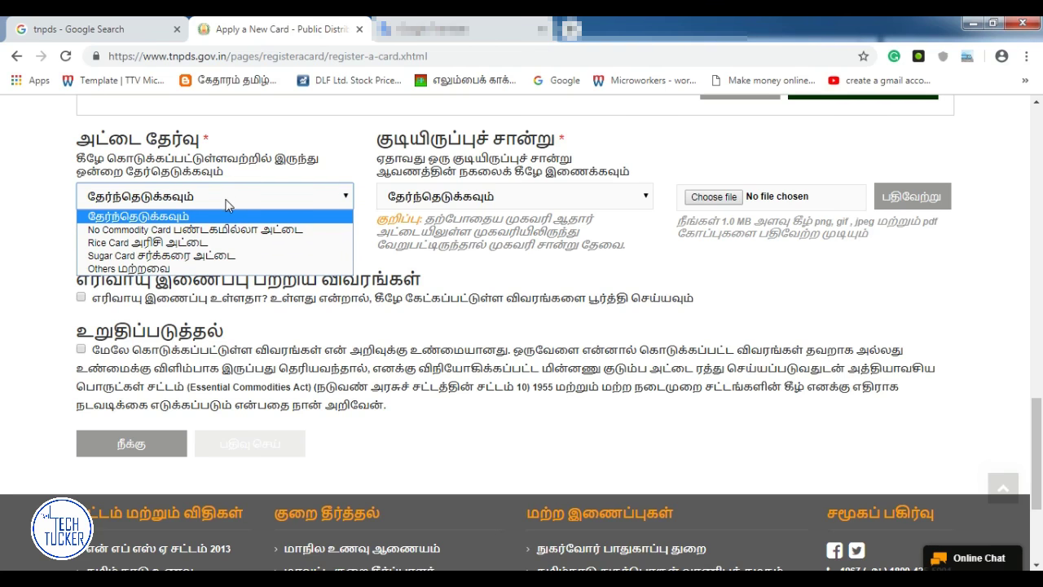
left_click(53, 204)
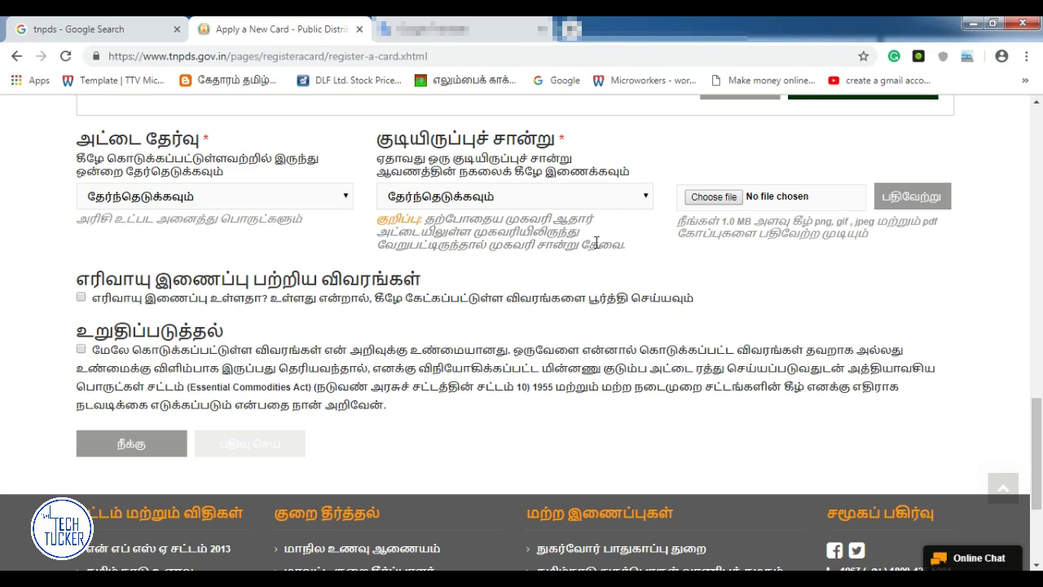
Step: Read the residence proof note and set the proof type to சொந்த வீடு இருந்தால் அதன் சொத்து வரி (own house property tax)
left_click_drag(607, 242, 454, 217)
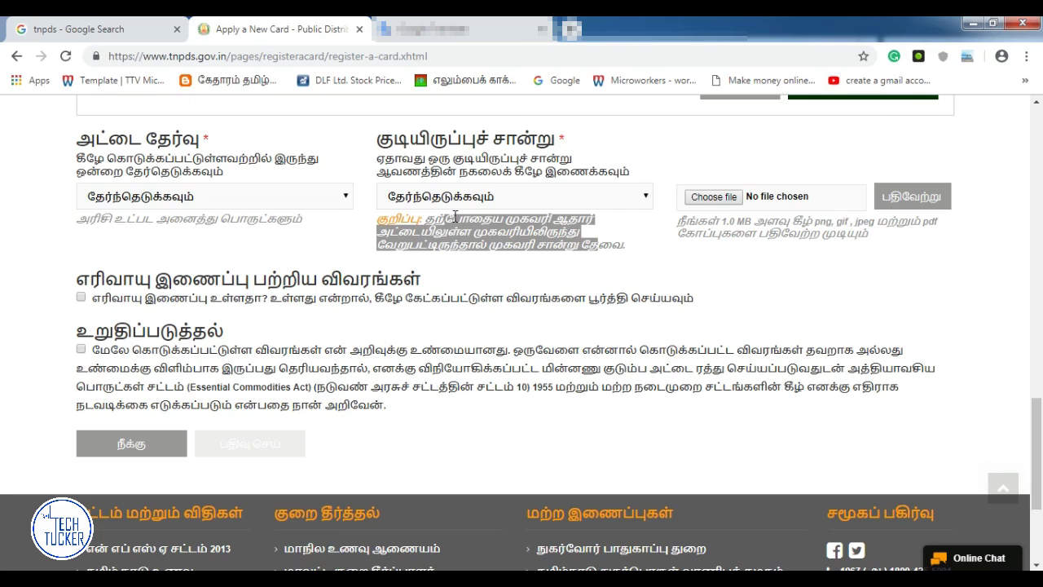
left_click(498, 223)
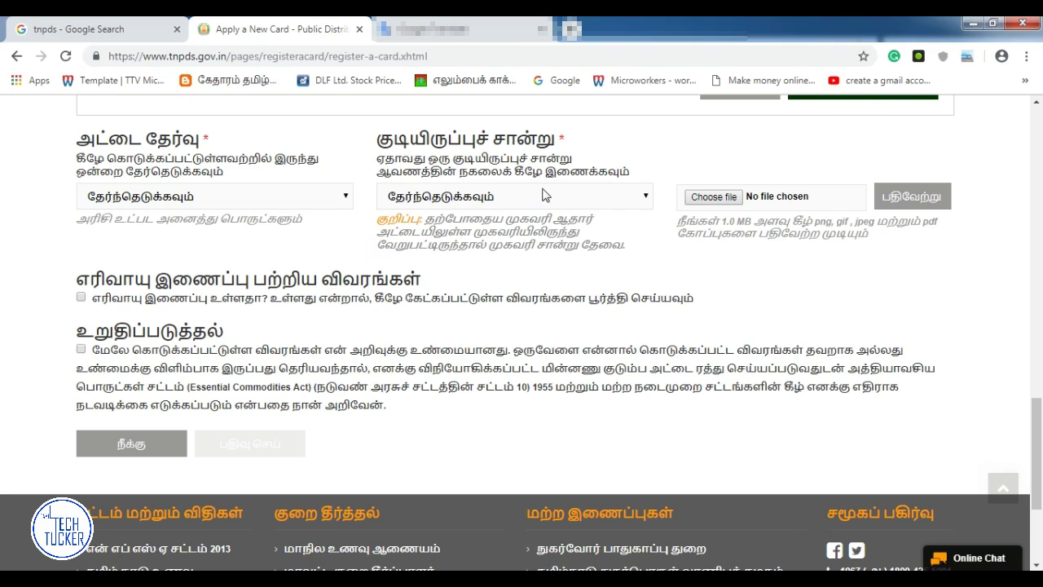
left_click(544, 199)
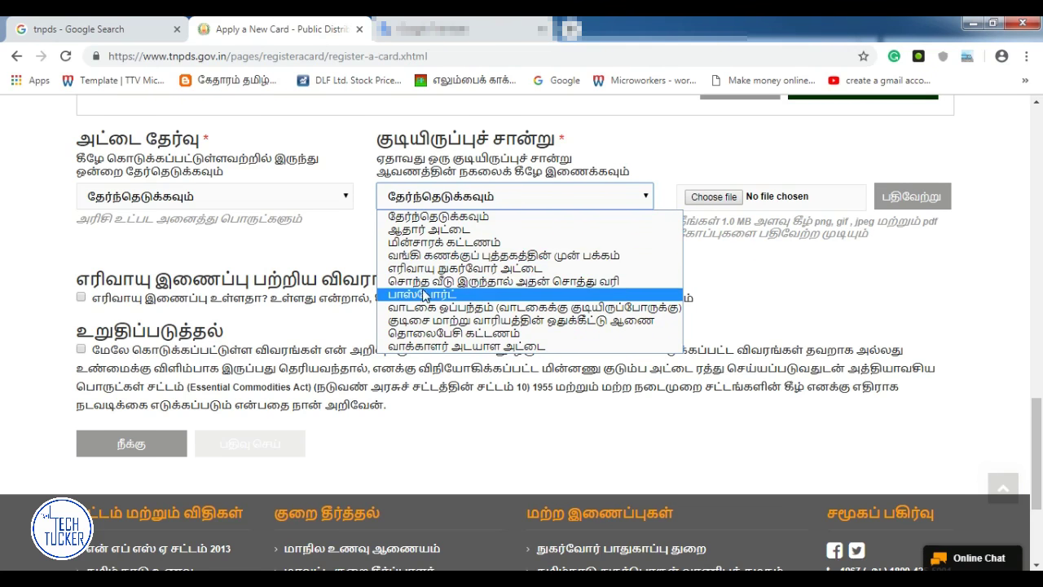
key("Down")
key("Down")
key("Down")
key("Down")
key("Up")
key("Up")
key("Up")
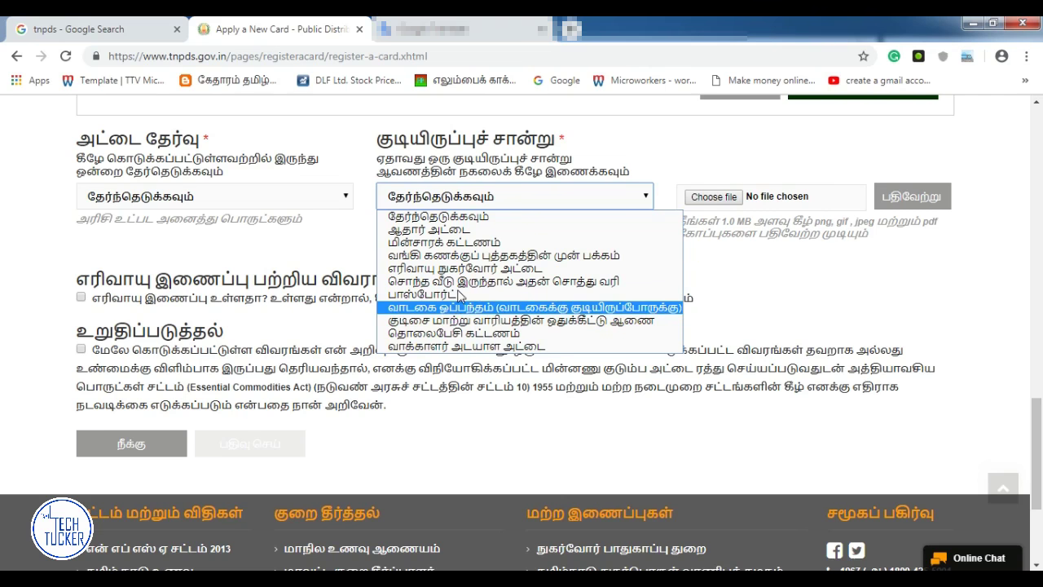
left_click(579, 286)
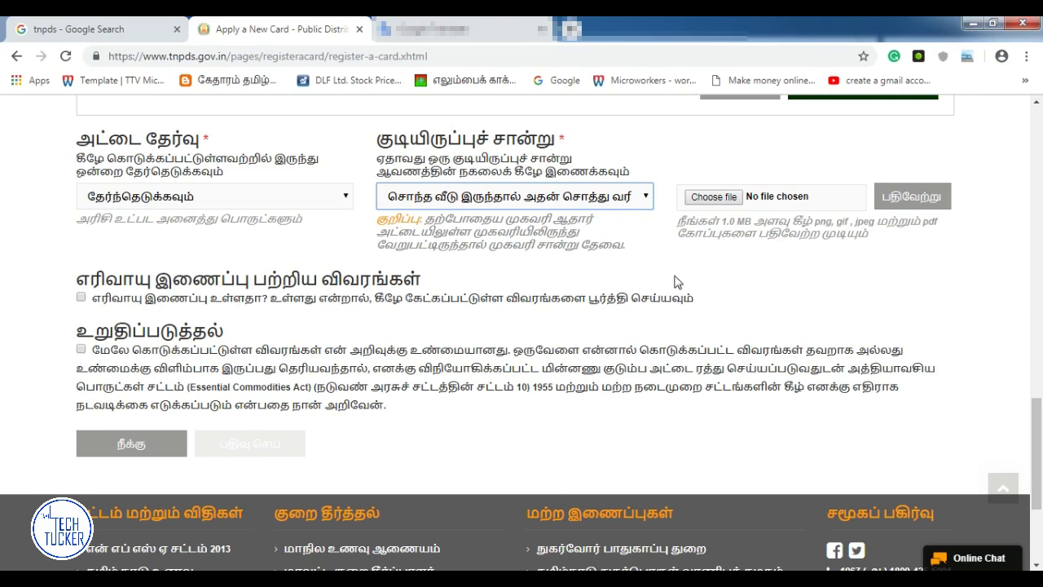
Step: Look at the file selection for the residence proof without choosing a file, and read the note on upload size and formats
left_click(720, 202)
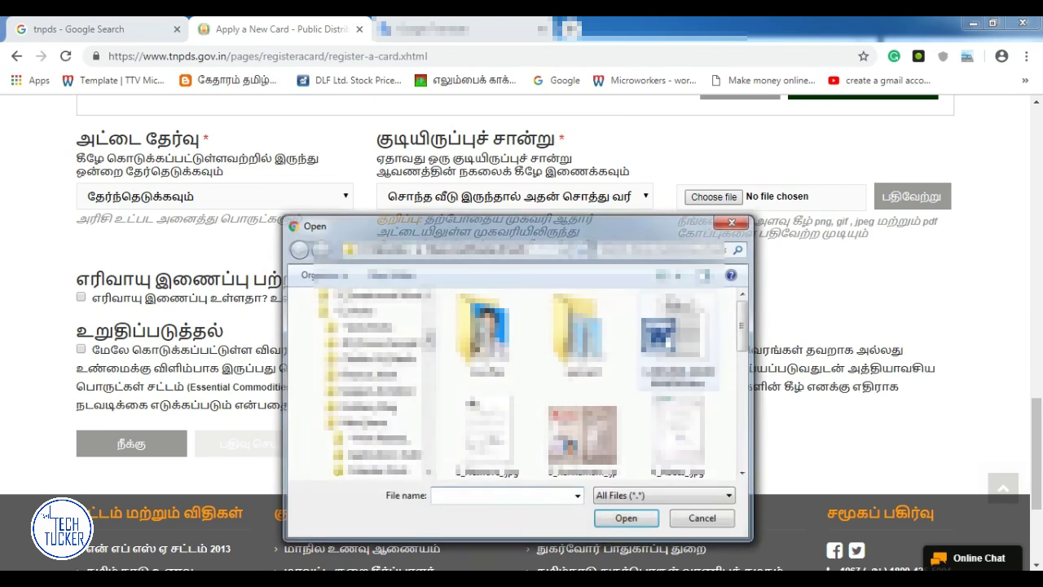
left_click(714, 523)
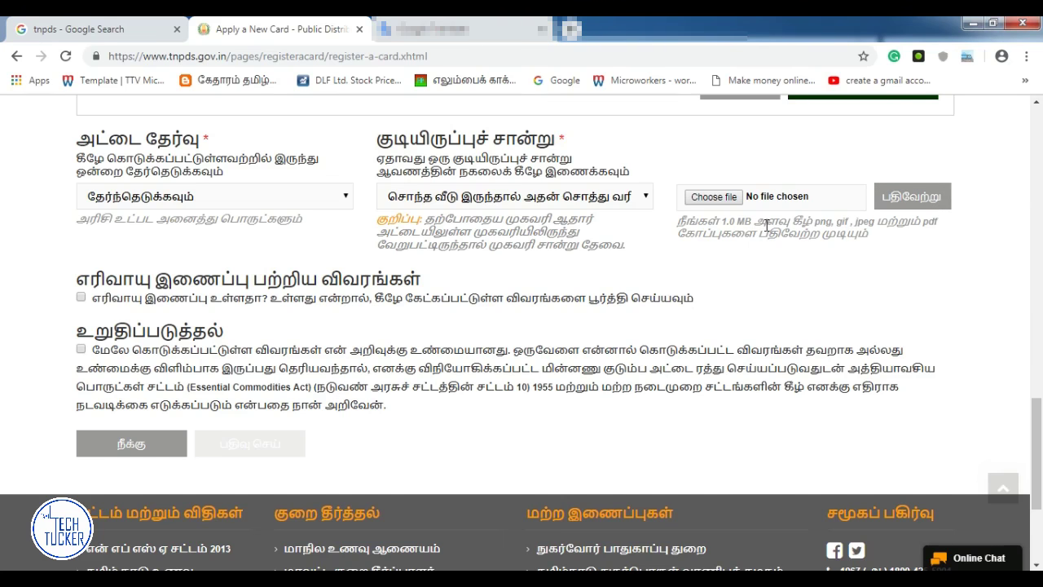
left_click_drag(722, 220, 753, 220)
left_click(877, 278)
Step: Declare an existing gas connection and review the oil company and cylinder count options for இணைப்பு 1
left_click(80, 298)
left_click(27, 375)
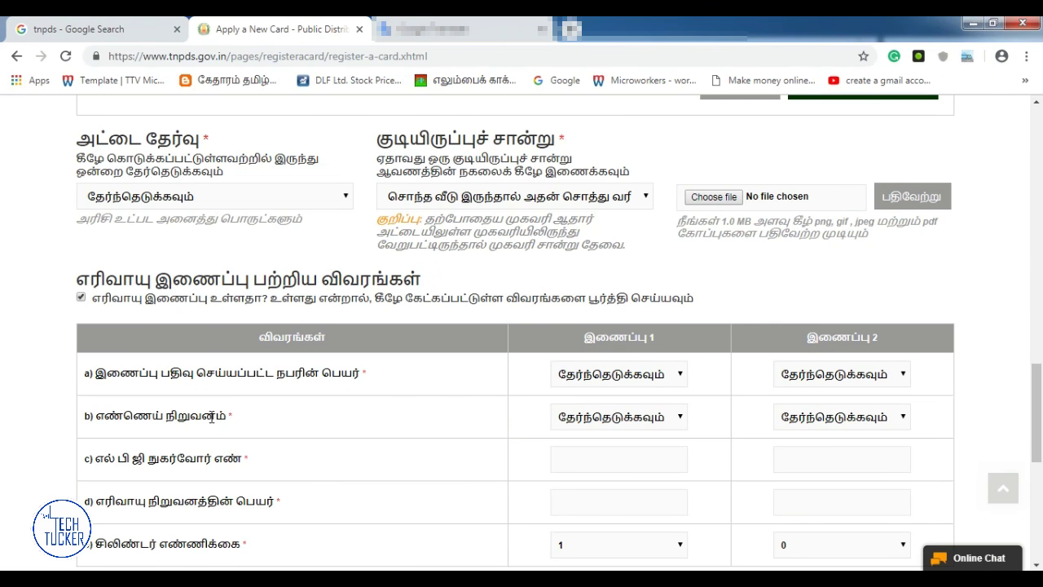
left_click(664, 420)
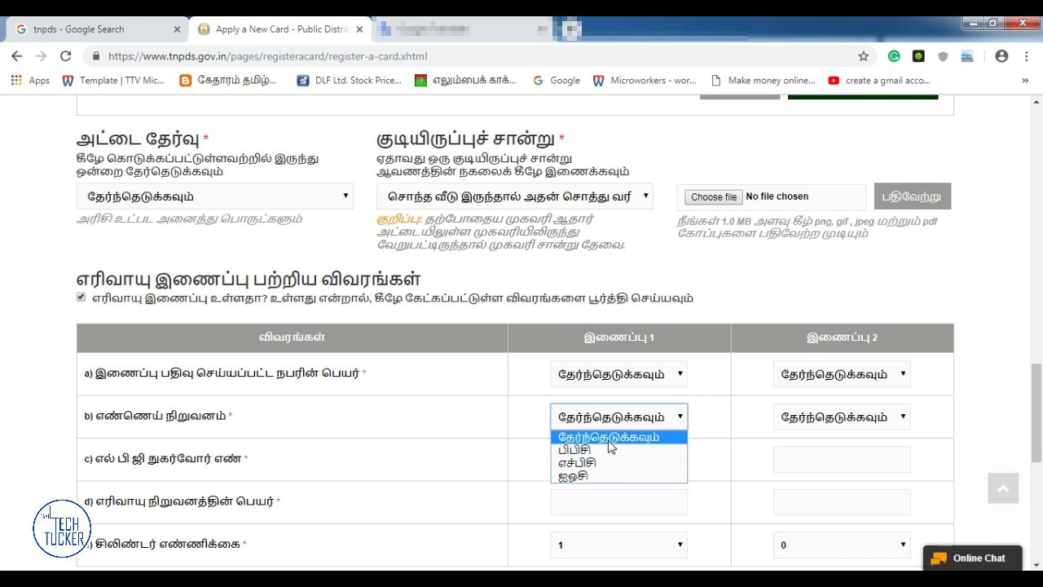
left_click(710, 417)
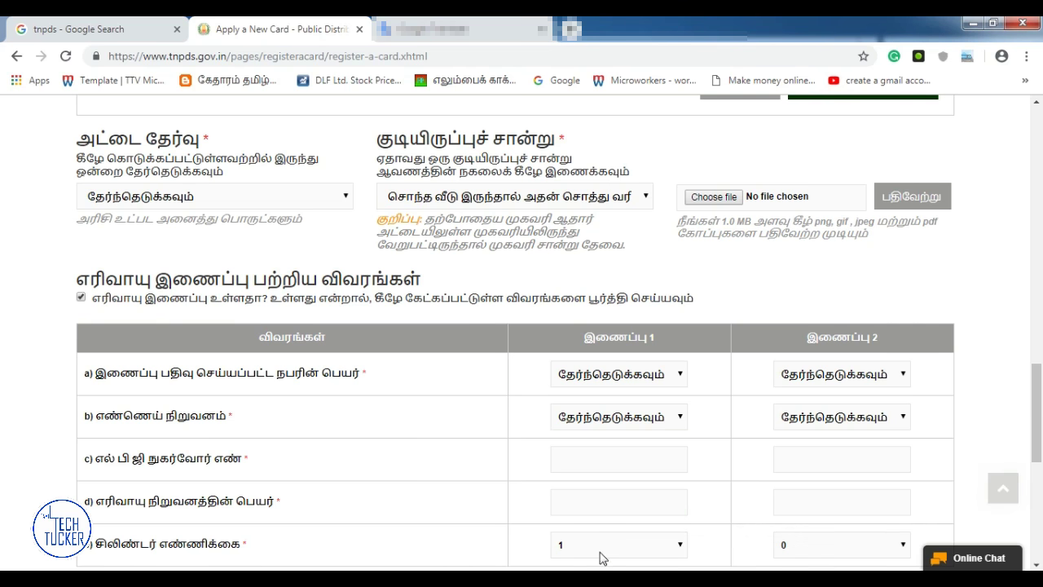
left_click(663, 543)
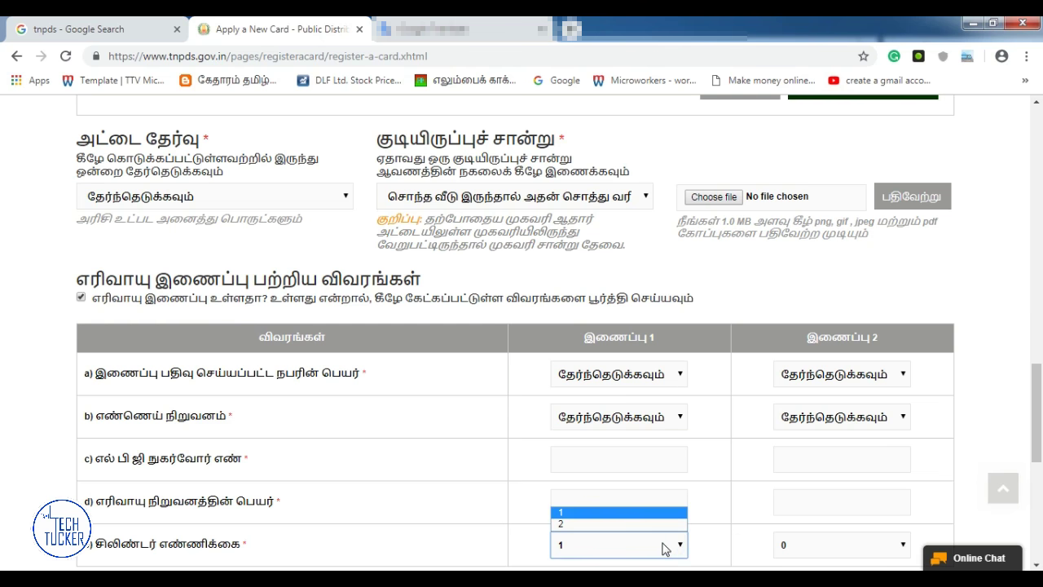
left_click(703, 539)
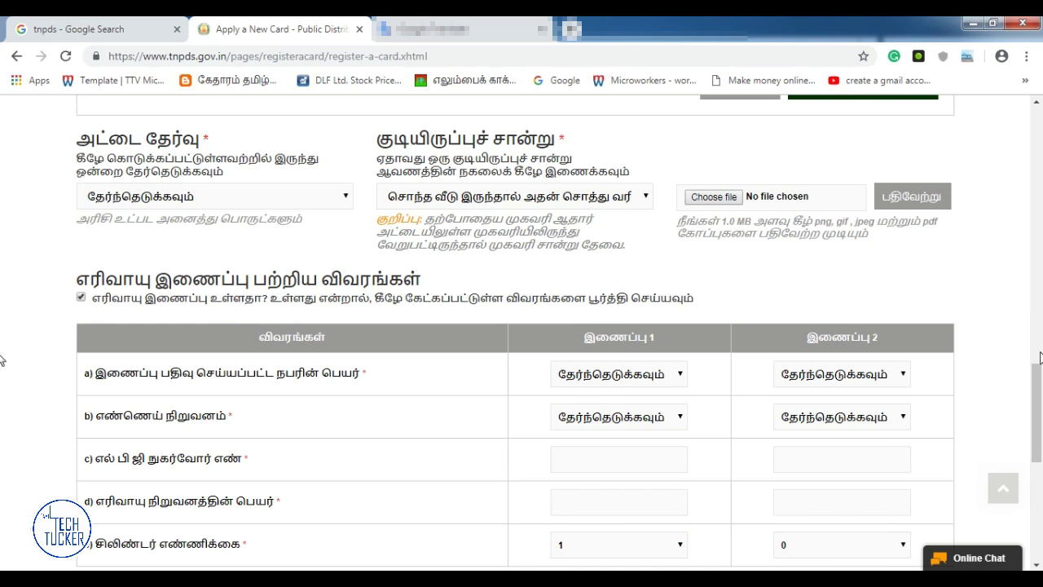
Step: Accept the உறுதிப்படுத்தல் declaration that the given details are true and submit the card application
left_click_drag(1041, 380, 1040, 443)
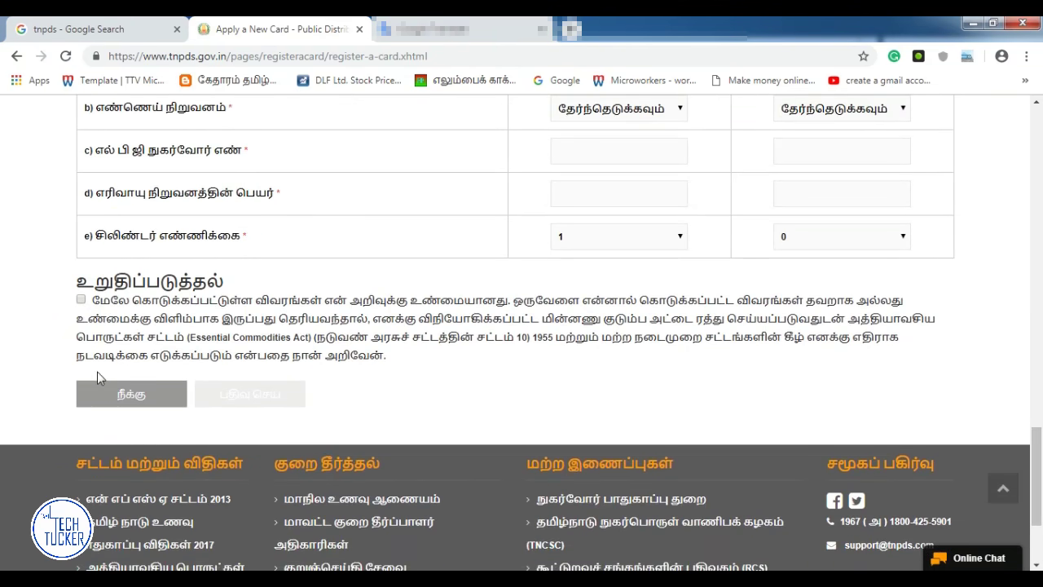
left_click(80, 300)
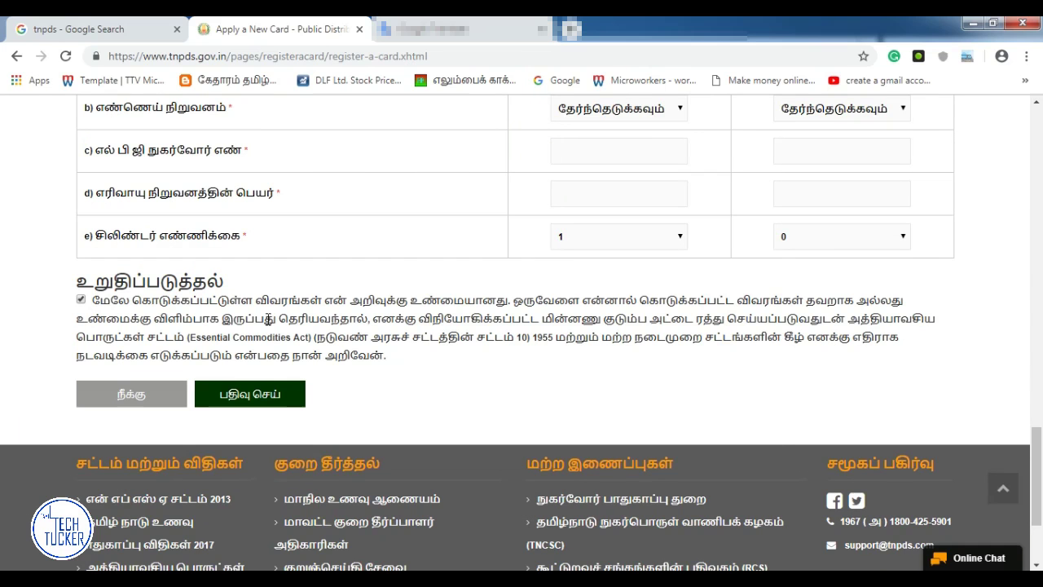
left_click(261, 395)
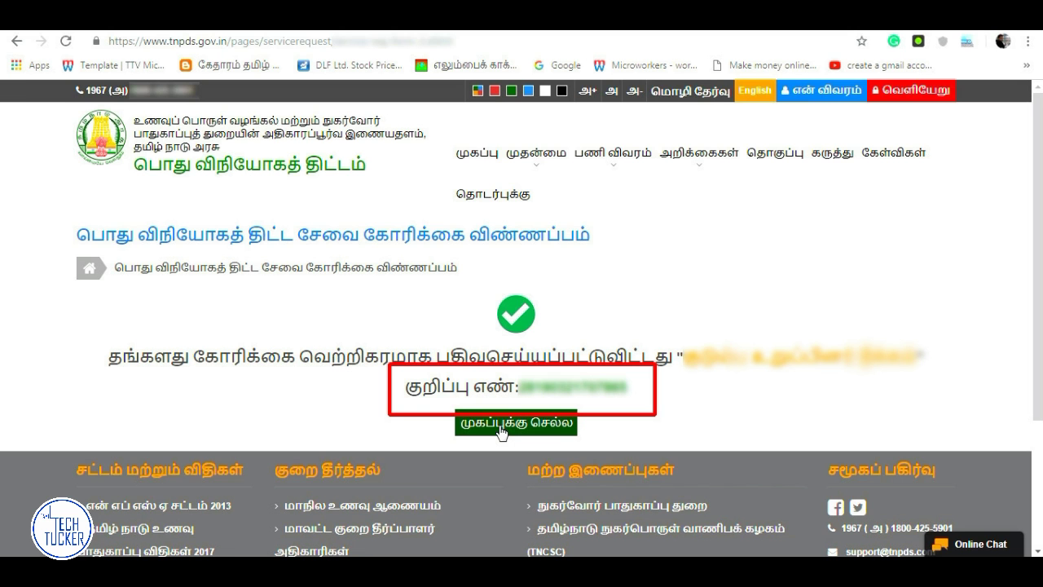
Step: Return to the portal's home page and open the smart card application status service (மின்னணு அட்டை விண்ணப்பத்தின் நிலை)
left_click(501, 429)
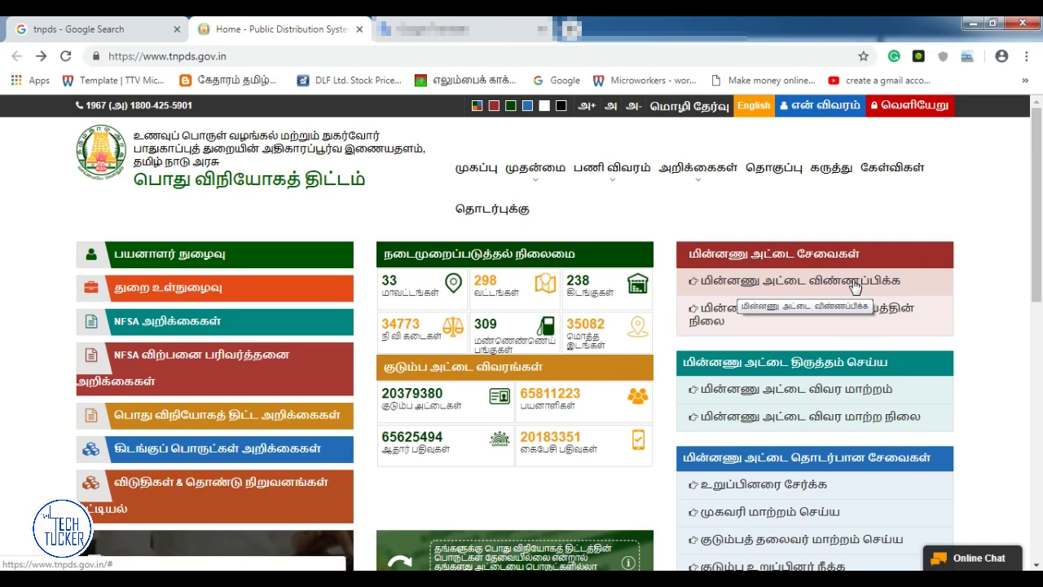
left_click(820, 316)
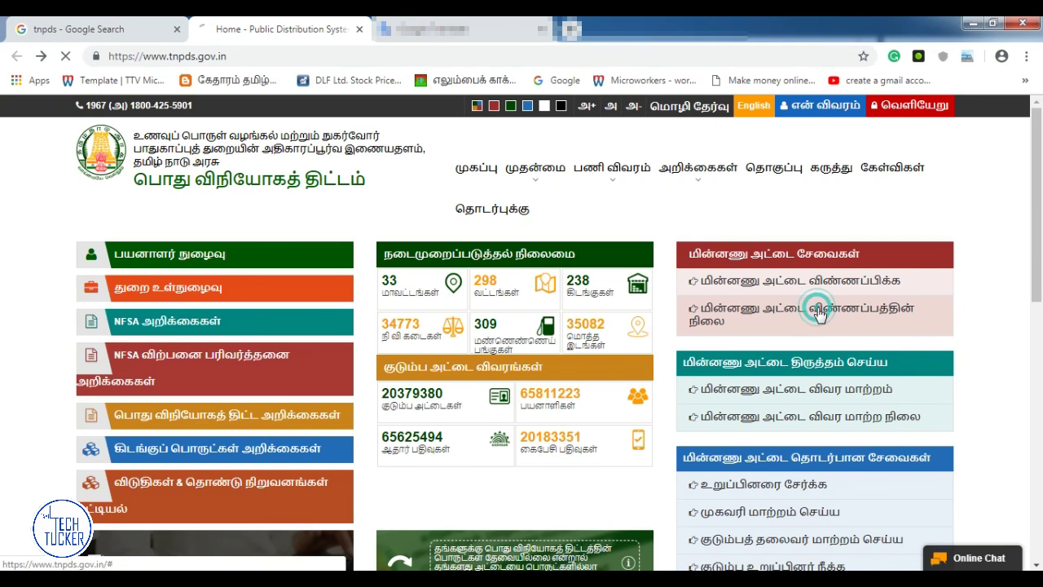